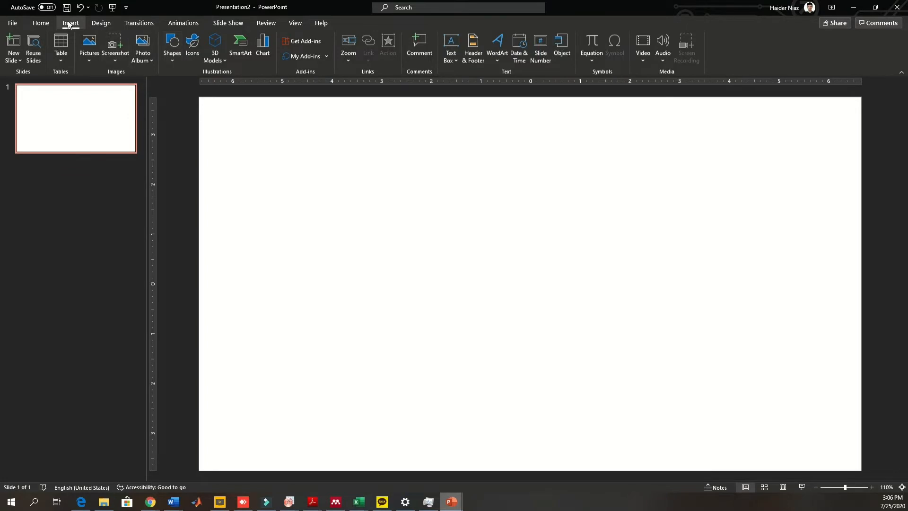
- Insert a text box reading LETS on the slide and set its font size to 40
click(450, 45)
click(438, 213)
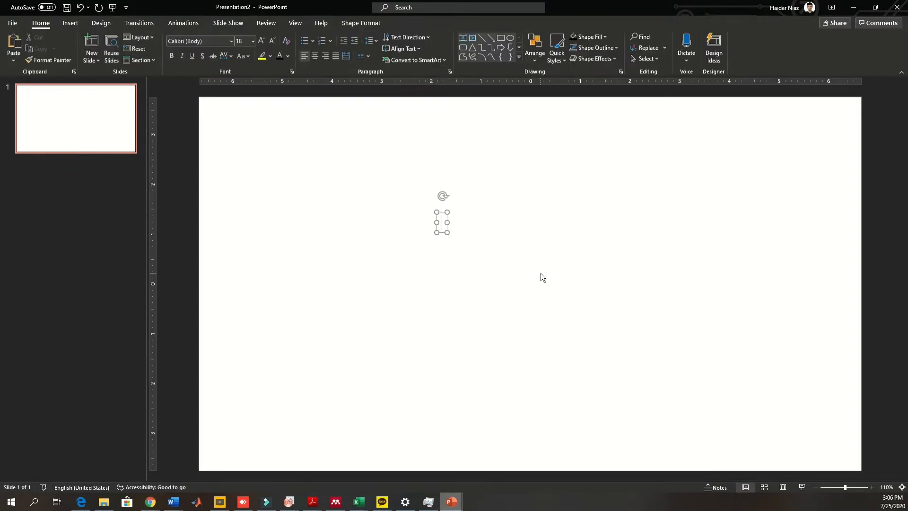
text(LE)
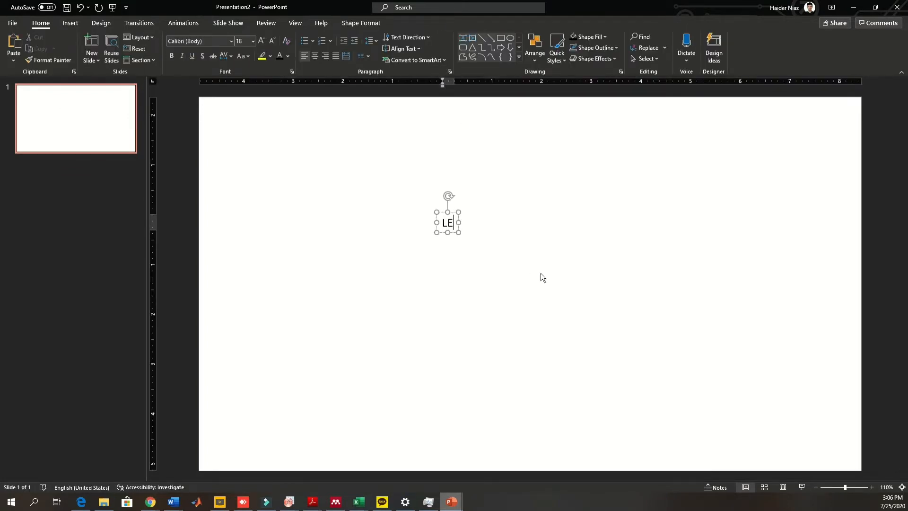
text(TS)
key(ctrl+a)
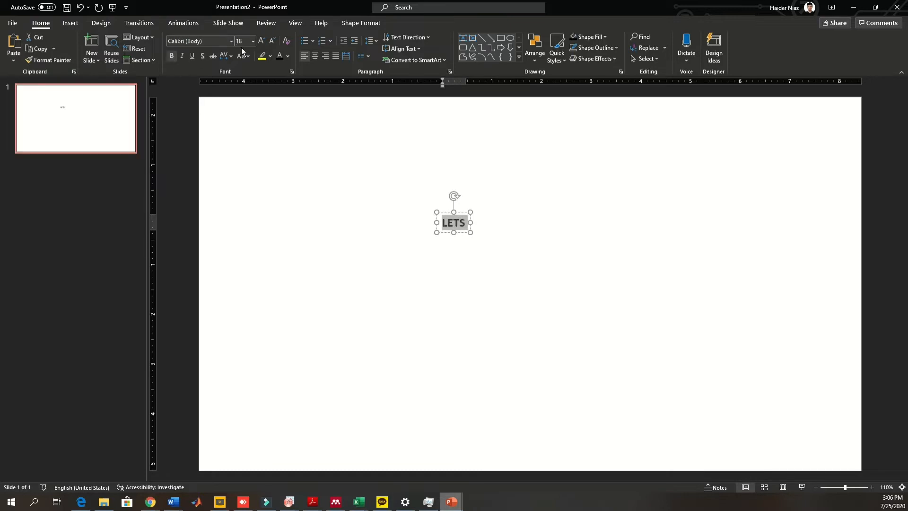
click(261, 41)
click(261, 41)
click(261, 41)
click(261, 41)
click(261, 41)
click(261, 41)
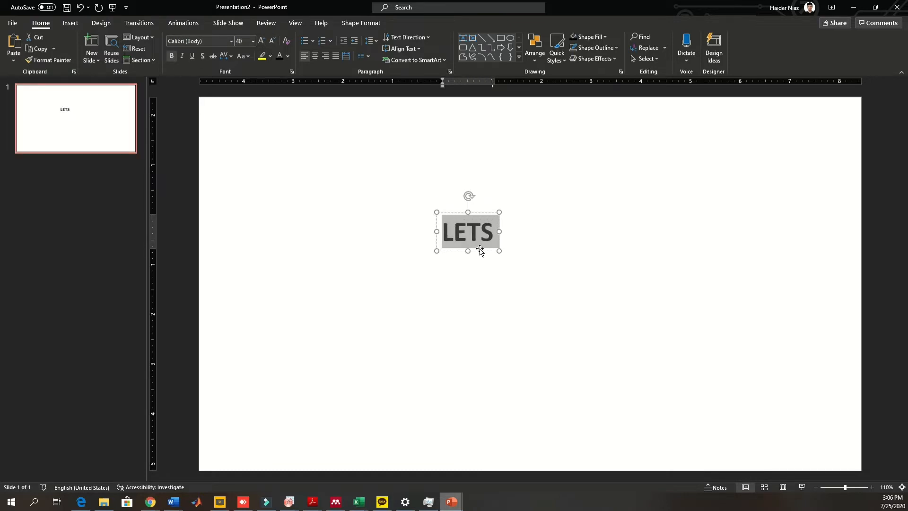
- Duplicate the LETS text box into four copies stacked vertically
drag(480, 251, 508, 278)
key(ctrl+v)
key(ctrl+v)
drag(514, 244, 500, 299)
- Replace the second copy's text with LEARN
double_click(489, 239)
text(;)
key(BackSpace)
text(LEARN)
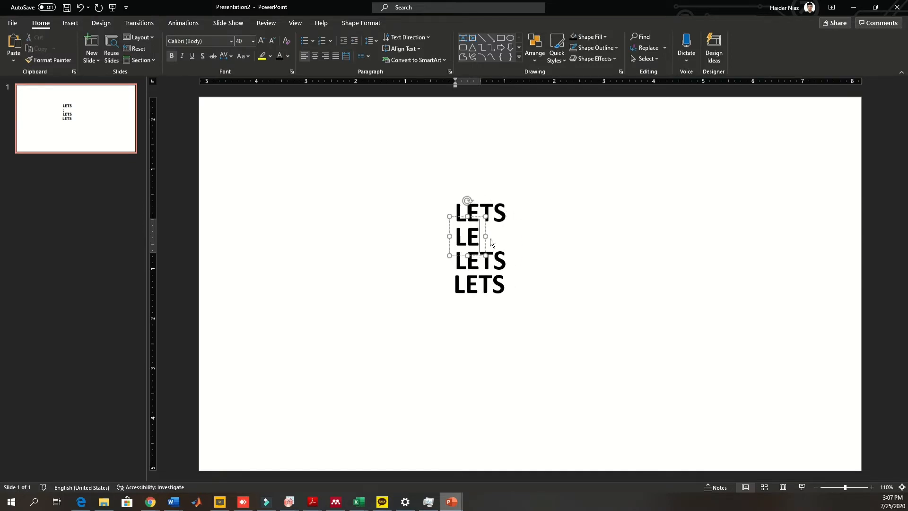
- Change the third copy's text to POWERPOINT and the fourth copy's text to TOGETHER
click(490, 259)
double_click(489, 259)
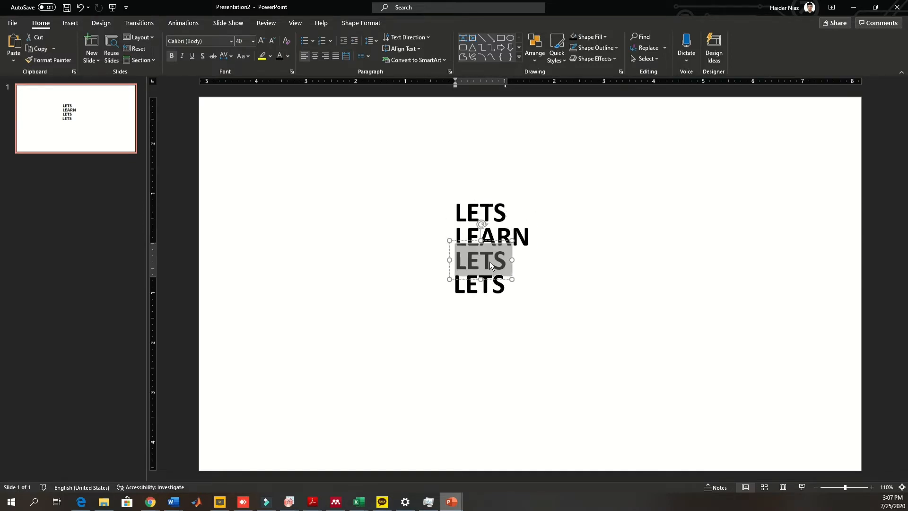
text(POWERPOINT)
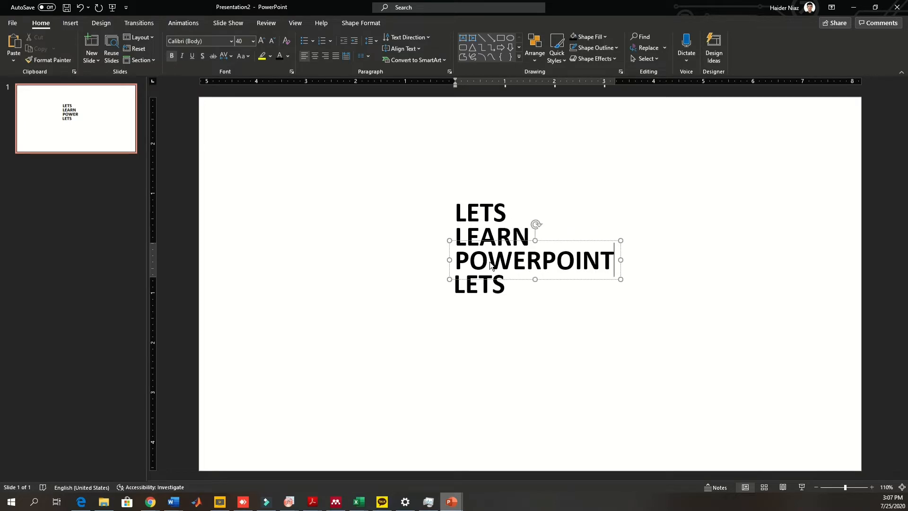
double_click(495, 296)
text(TOGETHER)
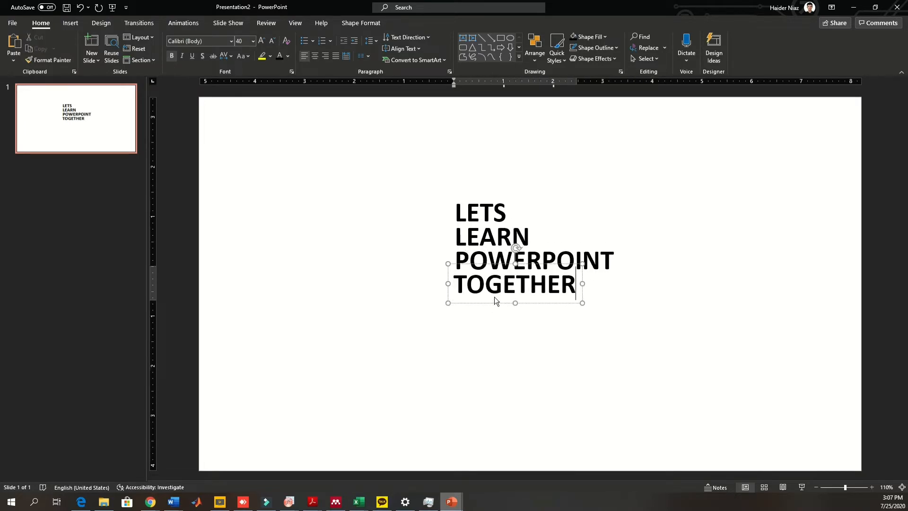
- Nudge the POWERPOINT and LETS text boxes to tidy the stacked lines
click(511, 336)
click(529, 287)
shift+click(541, 264)
click(542, 265)
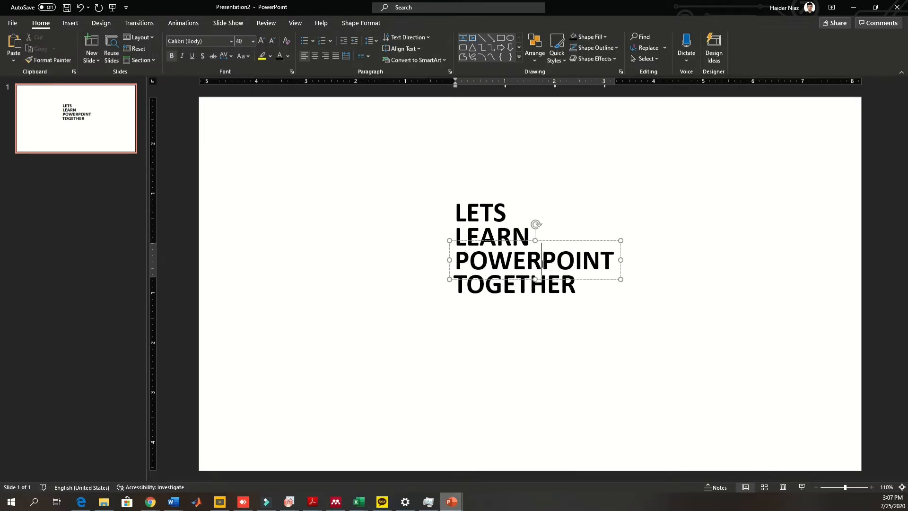
shift+click(551, 286)
drag(551, 285, 551, 291)
click(500, 208)
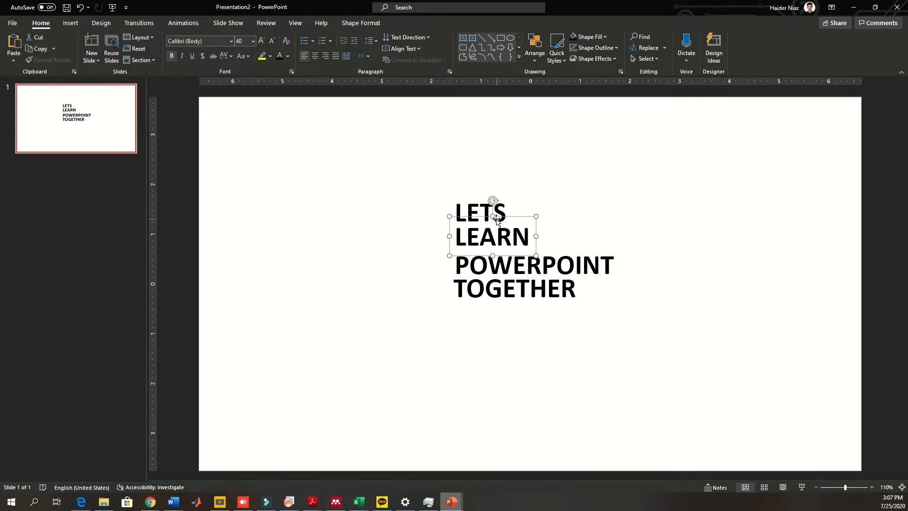
drag(513, 207, 513, 203)
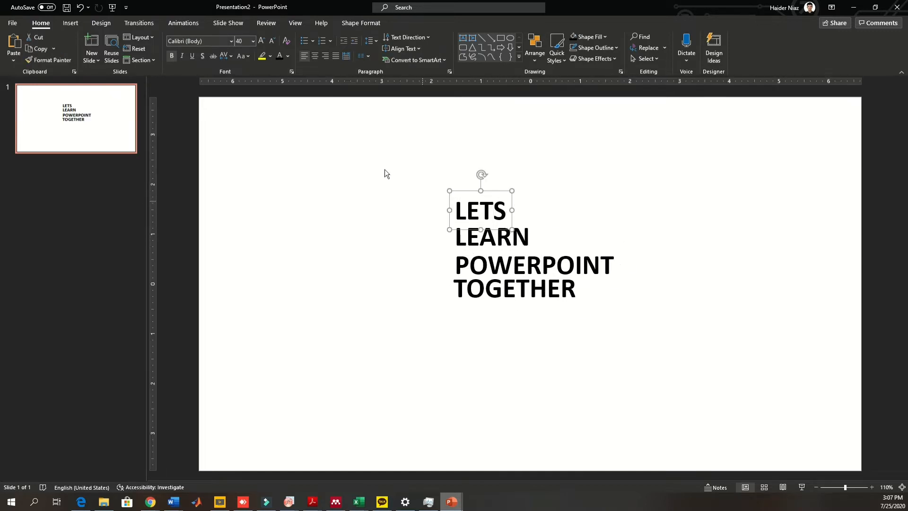
- Select all four text boxes and move them slightly down together
click(385, 170)
key(ctrl+a)
drag(596, 293, 595, 308)
click(667, 218)
- Draw a rectangle over the LEARN line
click(74, 22)
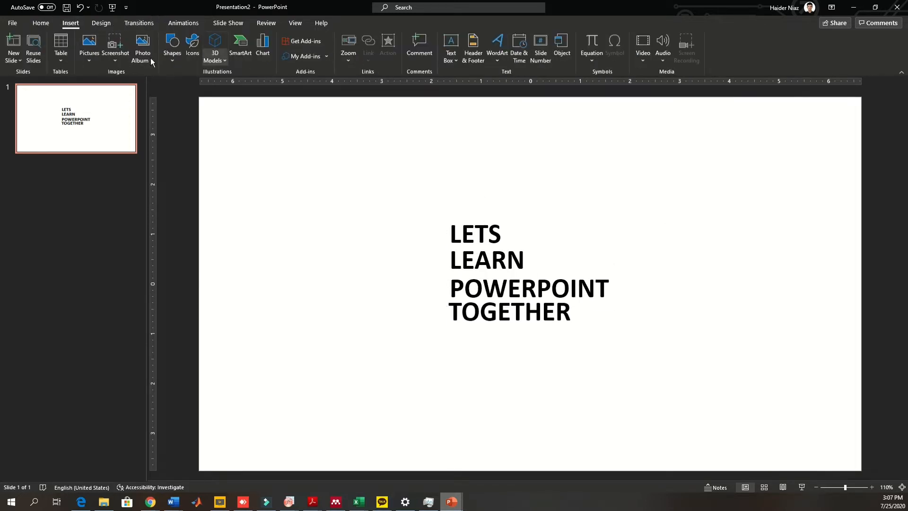
click(173, 53)
click(206, 86)
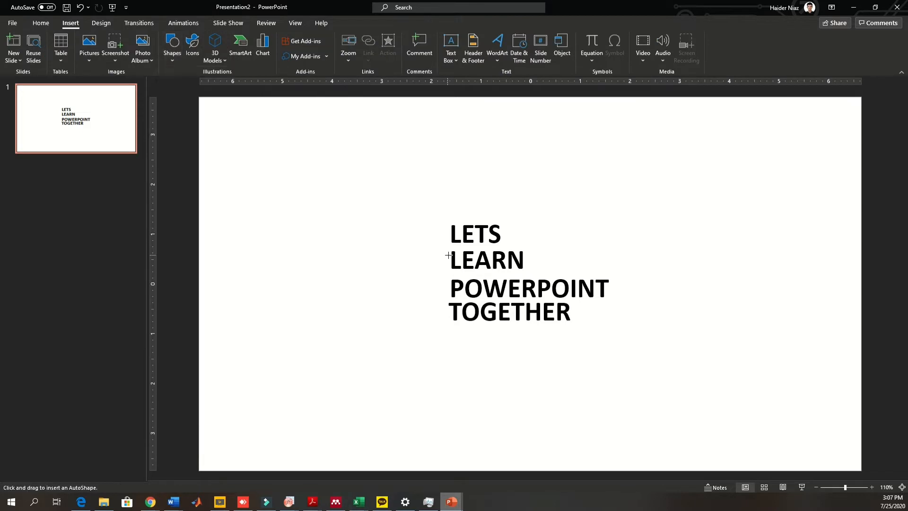
drag(449, 248, 530, 271)
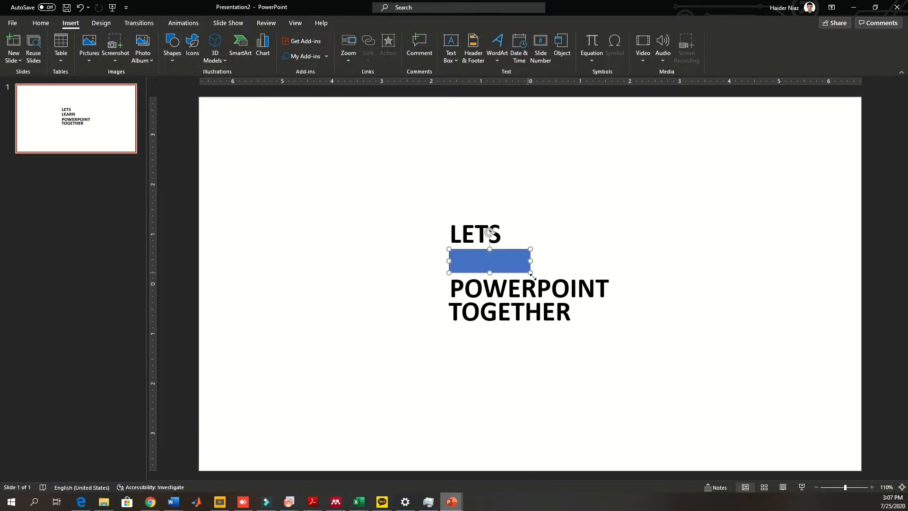
- Fill the rectangle white and send it behind the text
click(348, 37)
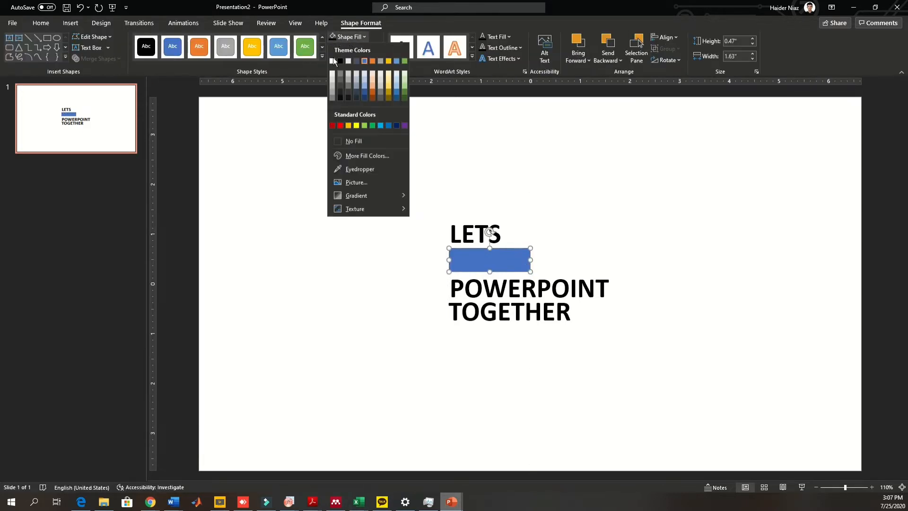
click(334, 60)
right_click(504, 263)
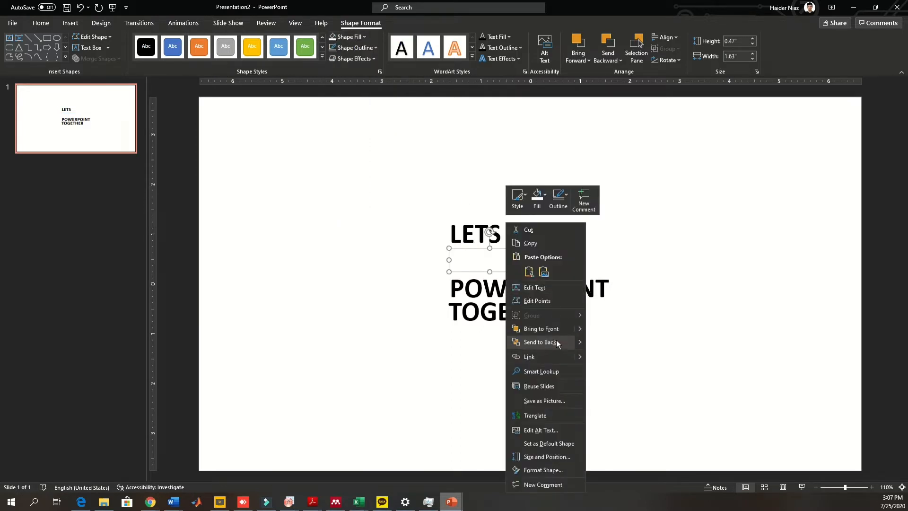
click(555, 340)
click(824, 459)
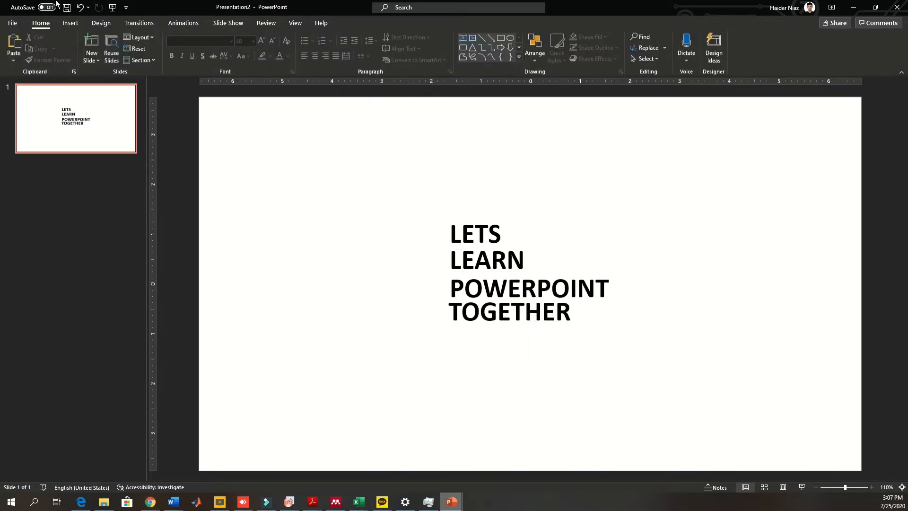
- Set the slide background to a solid black fill
click(100, 24)
click(824, 49)
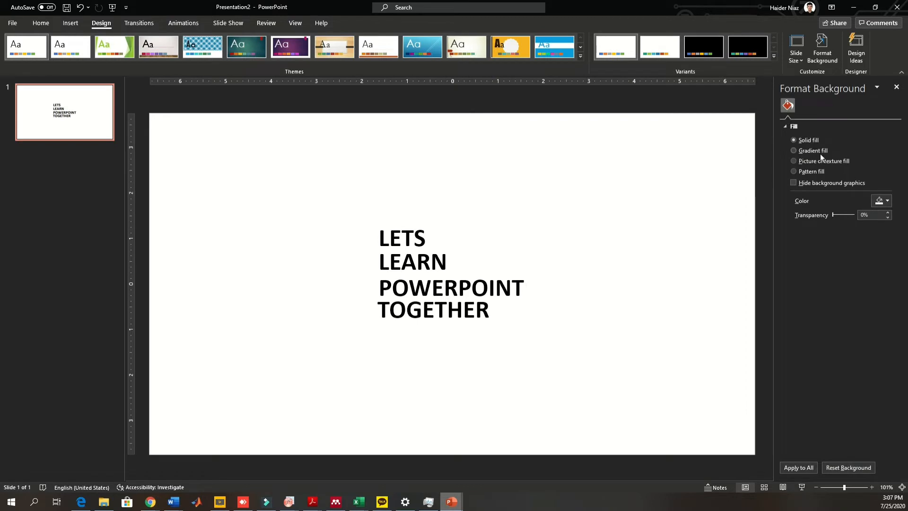
click(882, 201)
click(810, 240)
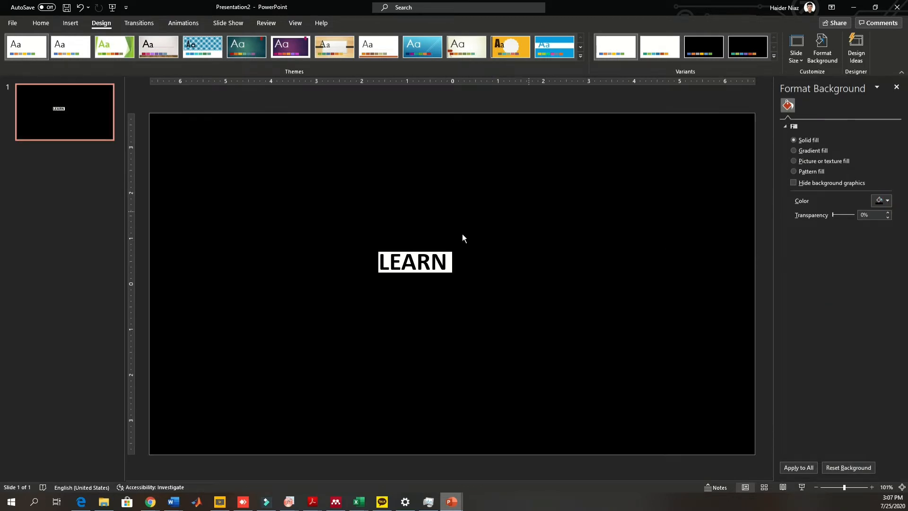
- Set the text color of LETS, POWERPOINT and TOGETHER to white
click(418, 254)
double_click(415, 247)
click(40, 23)
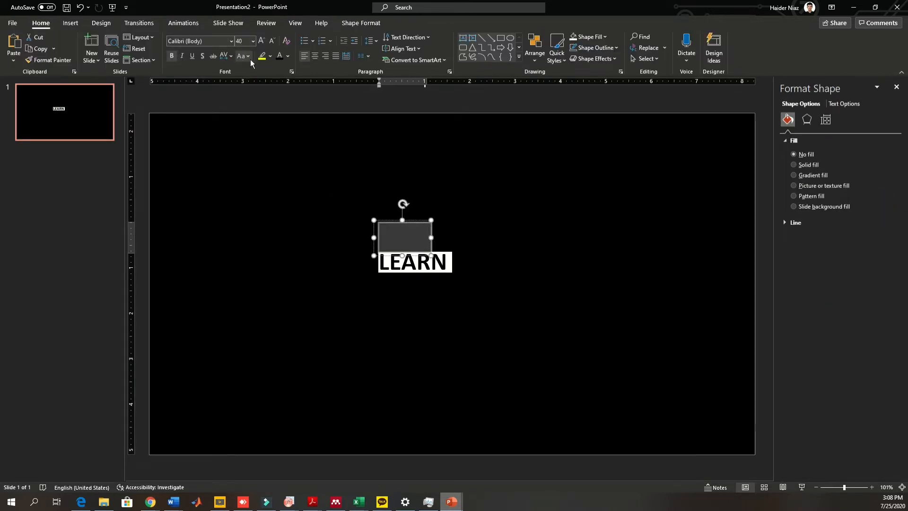
click(287, 56)
click(280, 88)
click(355, 297)
click(372, 299)
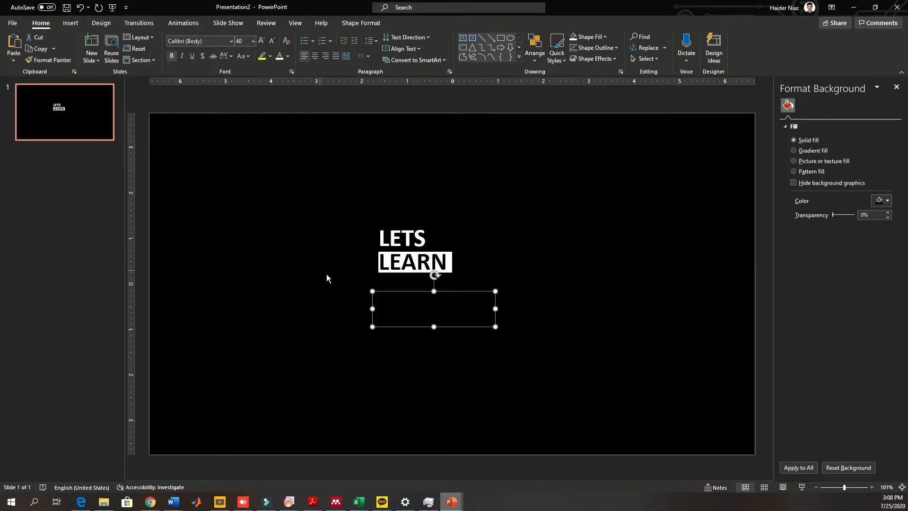
shift+click(486, 276)
click(283, 56)
click(597, 237)
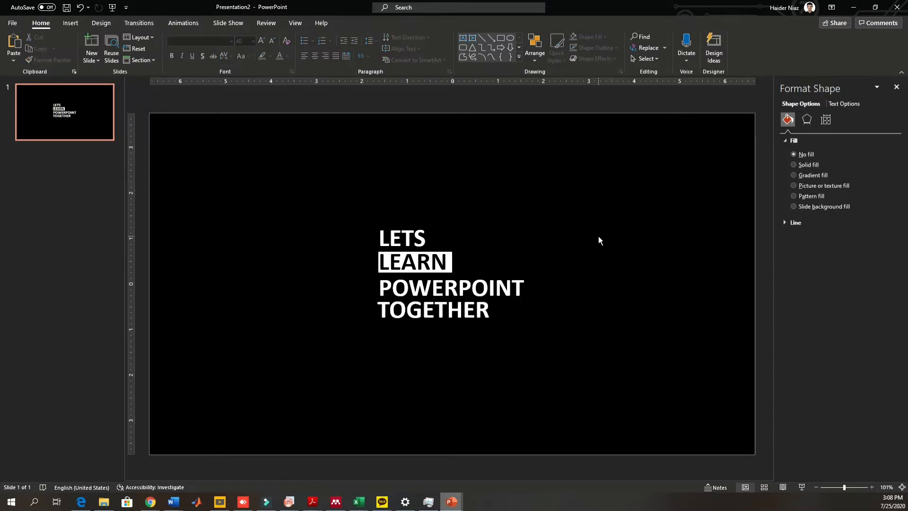
- Resize the white rectangle so it fits snugly around the LEARN text
click(484, 284)
click(485, 270)
click(530, 258)
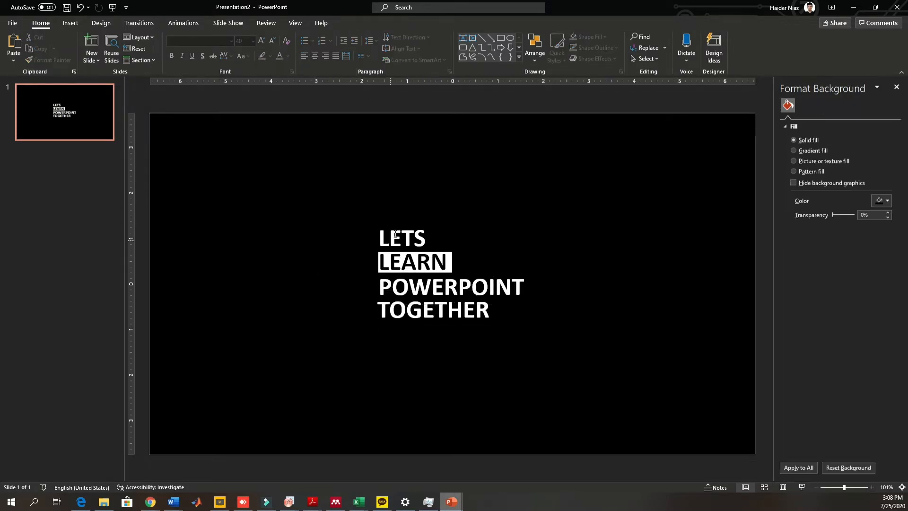
click(417, 238)
drag(418, 220, 419, 219)
click(504, 226)
click(437, 260)
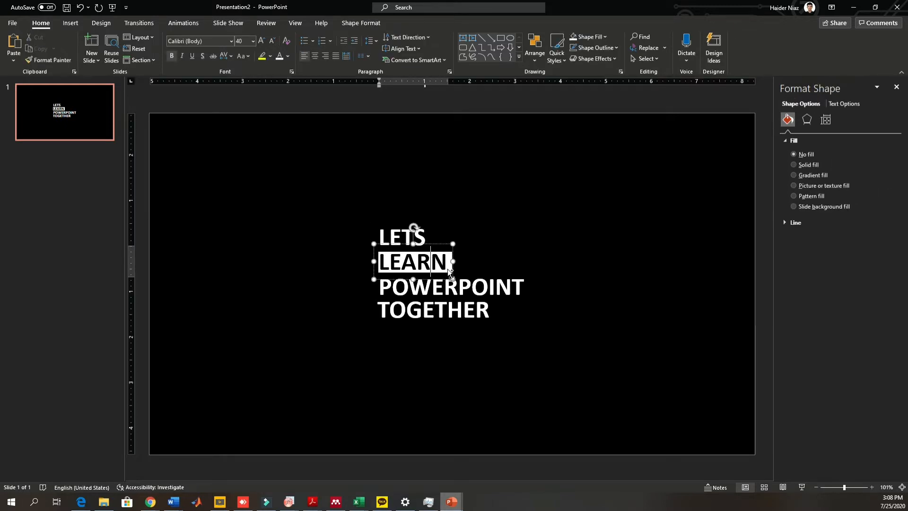
ctrl+scroll(447, 269, up, 10)
drag(532, 238, 251, 333)
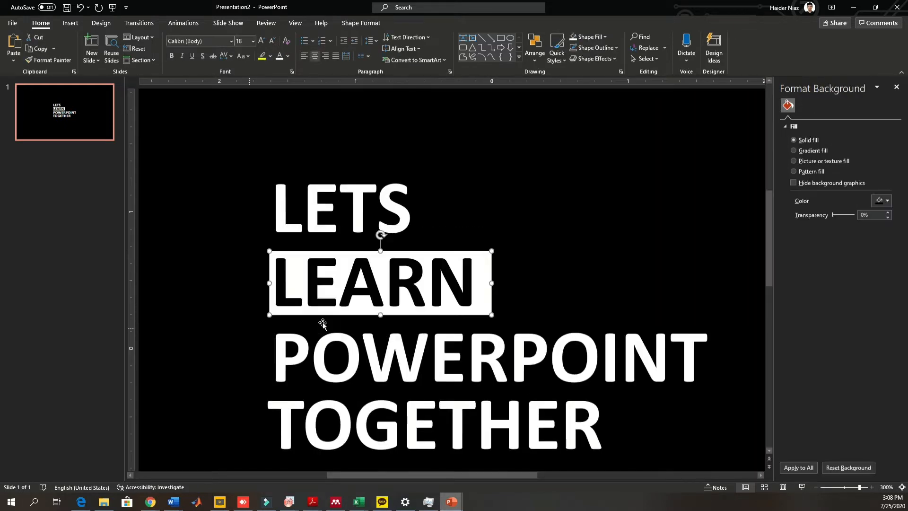
drag(491, 283, 486, 283)
drag(377, 249, 377, 244)
drag(377, 314, 377, 321)
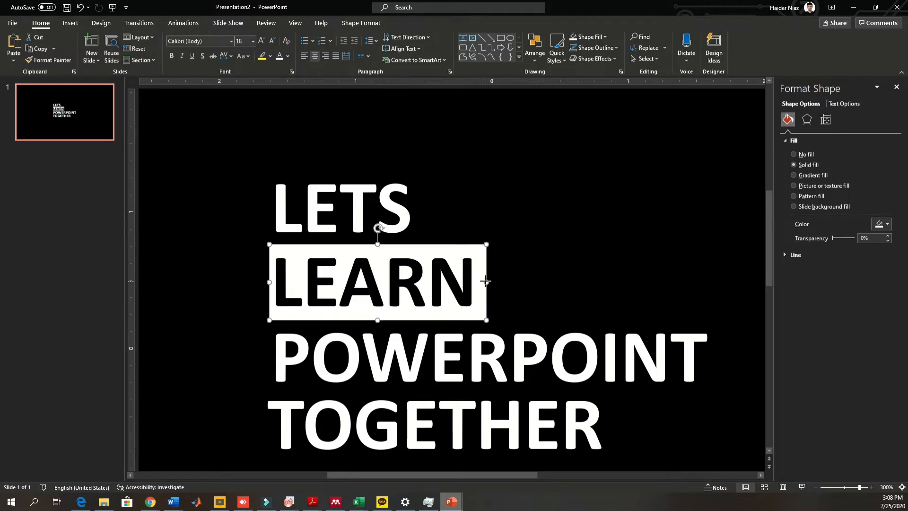
drag(485, 281, 482, 281)
- Change the white rectangle to a rounded rectangle and adjust its corner rounding
click(361, 22)
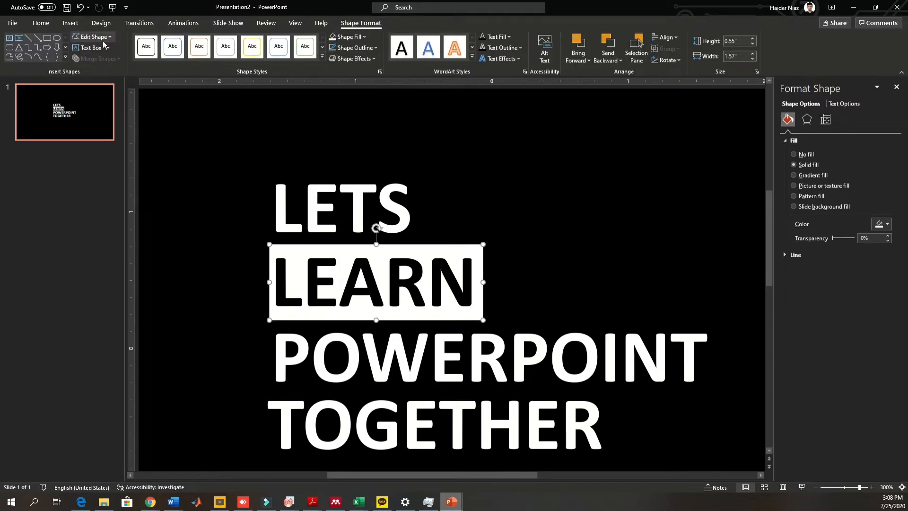
click(95, 37)
mouse_move(114, 50)
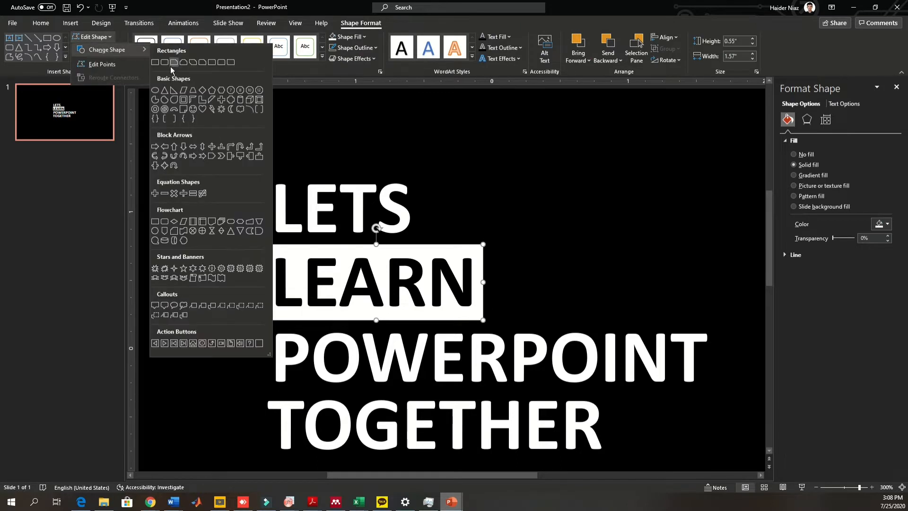
click(165, 62)
drag(277, 245, 280, 245)
click(600, 220)
- Select the rounded rectangle together with the LEARN text and merge them using Merge Shapes
scroll(586, 208, down, 5)
scroll(586, 209, down, 4)
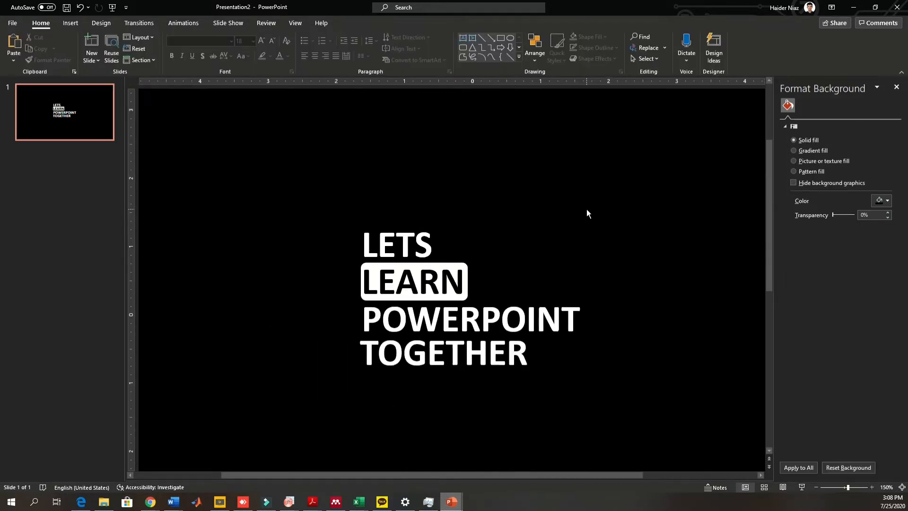
click(896, 87)
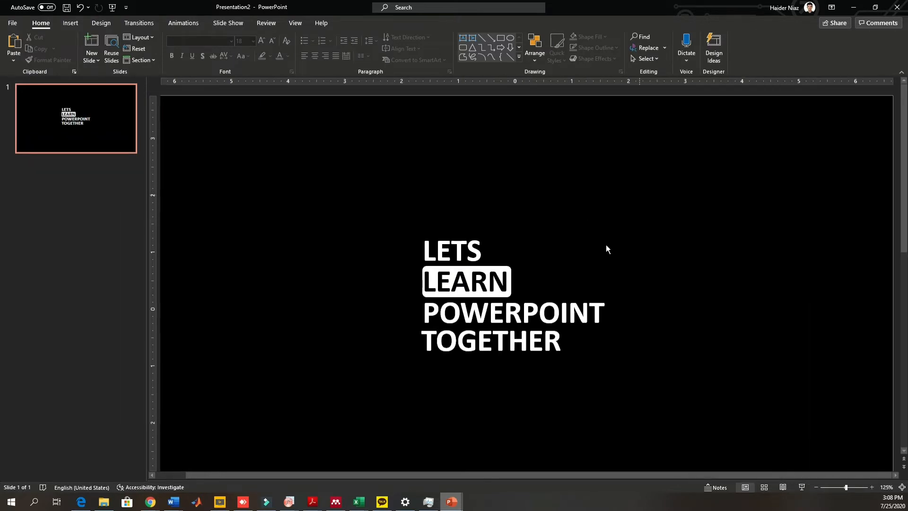
drag(605, 245, 401, 307)
click(360, 22)
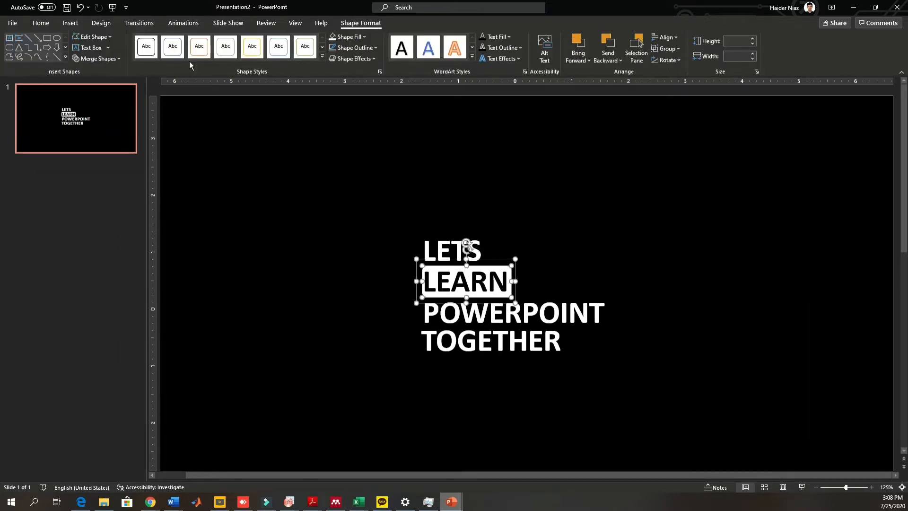
click(94, 59)
click(93, 126)
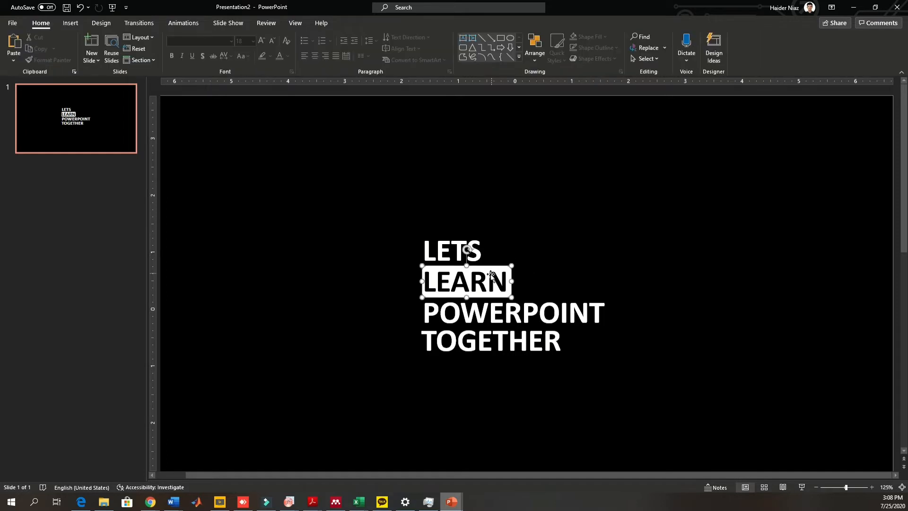
click(349, 36)
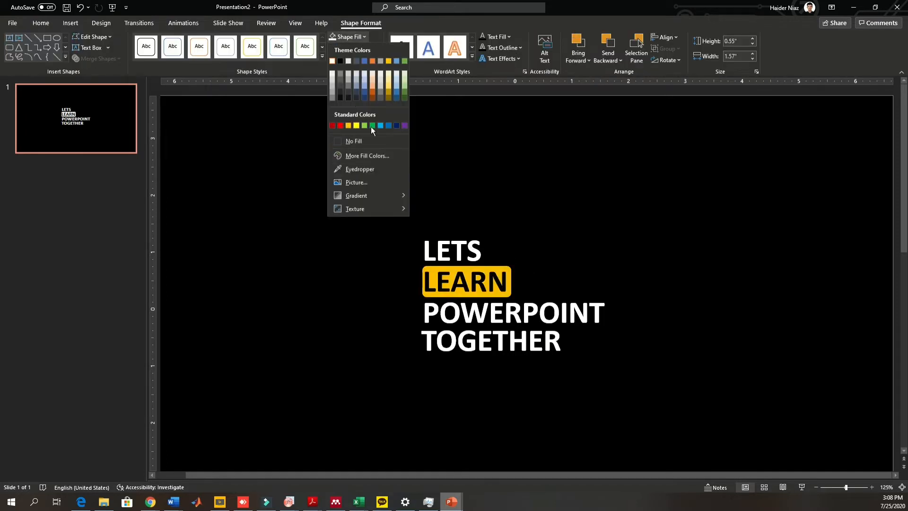
click(595, 214)
click(575, 154)
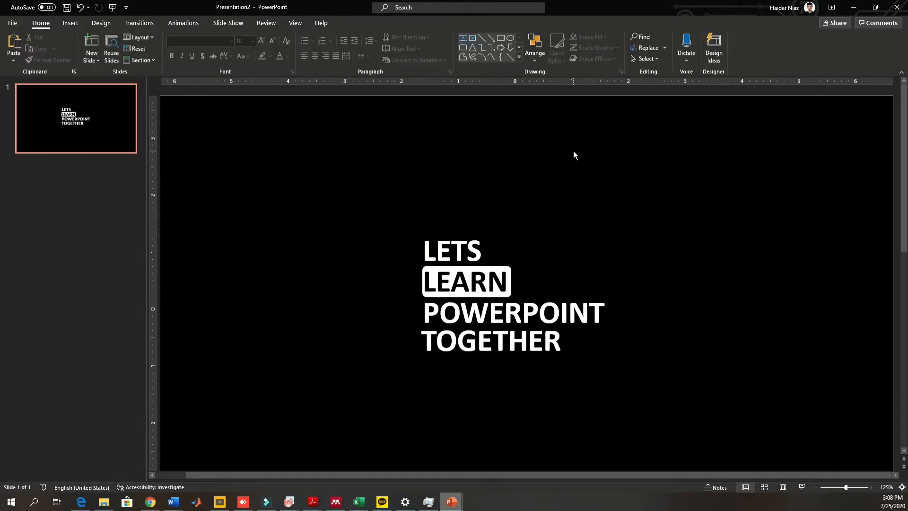
- Apply the Appear entrance animation to the LETS text box
scroll(575, 155, down, 2)
drag(721, 413, 361, 162)
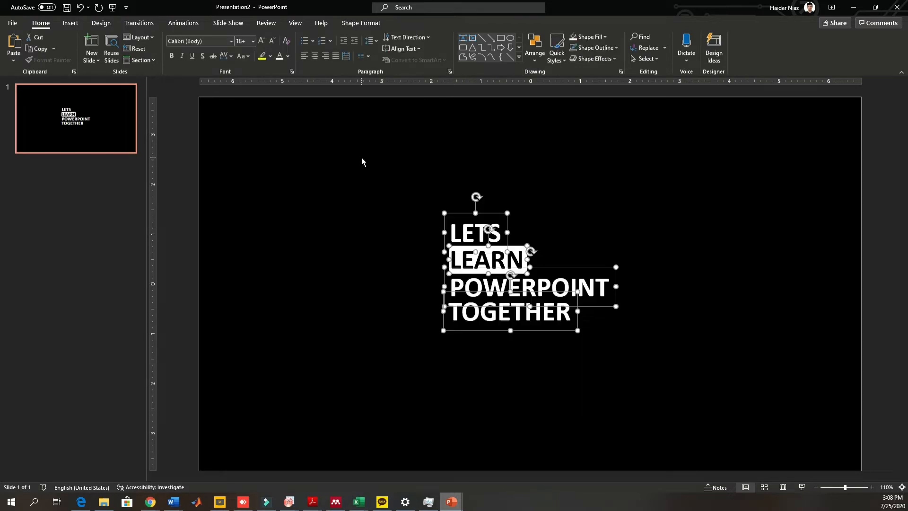
click(668, 208)
click(489, 233)
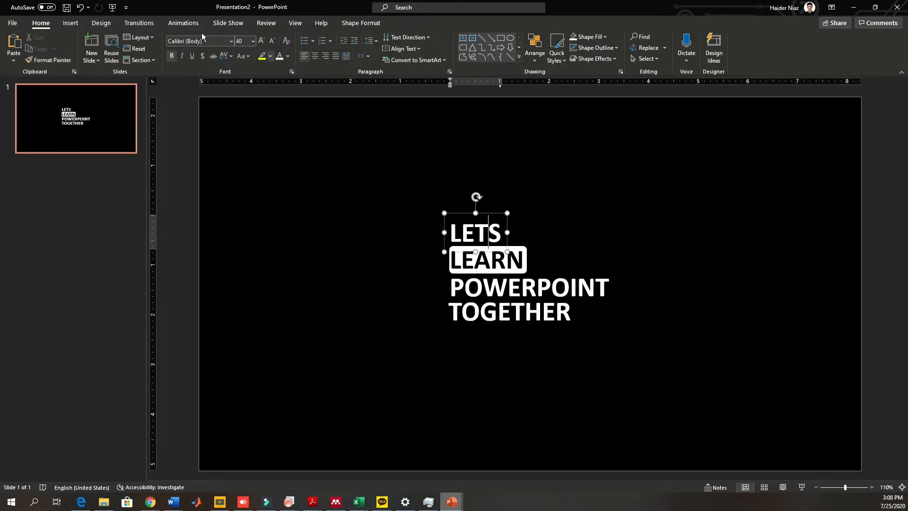
click(185, 23)
click(92, 46)
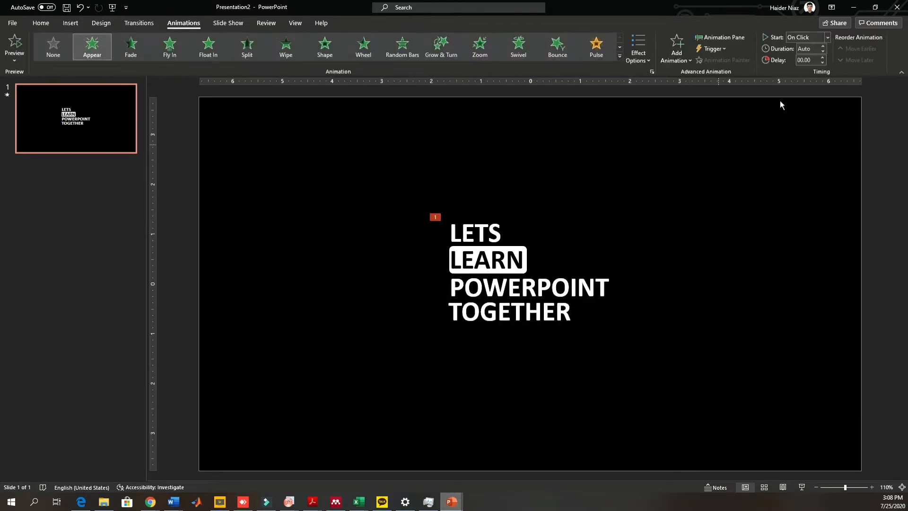
- Open the Animation Pane and give the merged LEARN shape a Wipe animation from the left
click(721, 38)
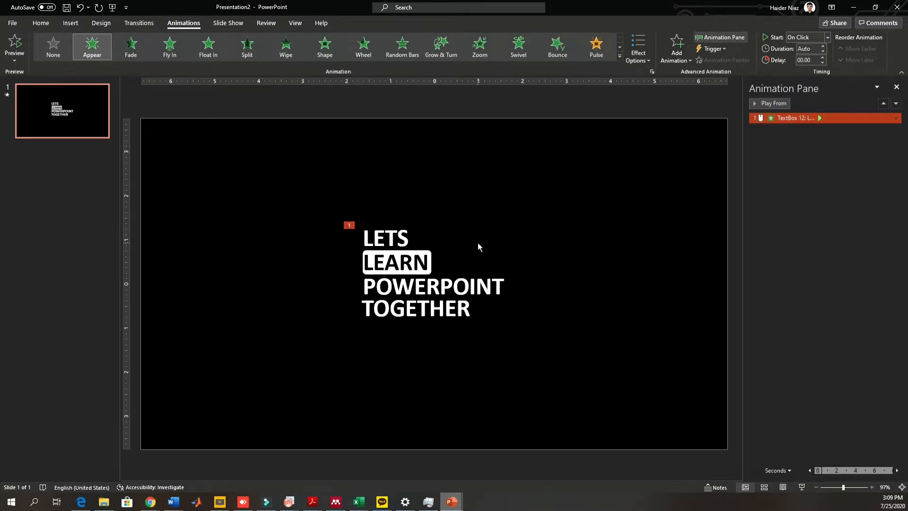
click(397, 263)
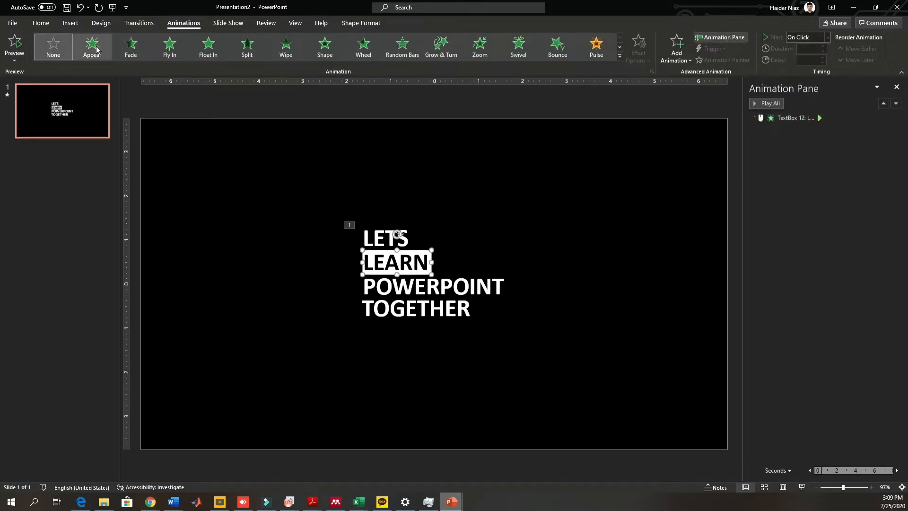
click(286, 46)
click(638, 53)
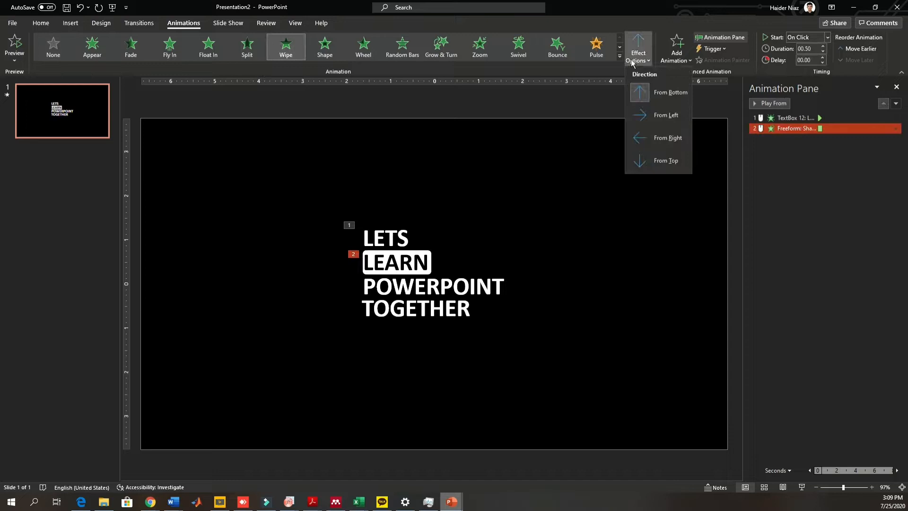
click(656, 116)
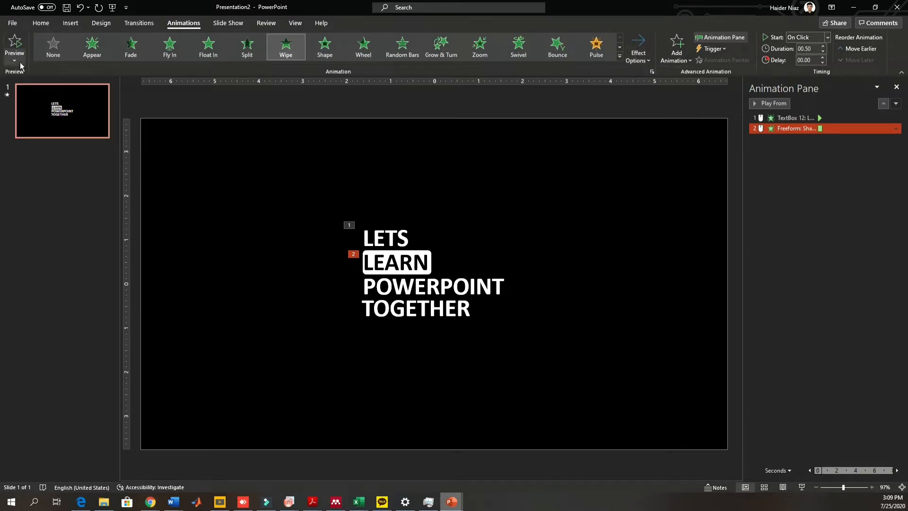
- Apply the Appear animation to the POWERPOINT and TOGETHER text boxes
click(832, 118)
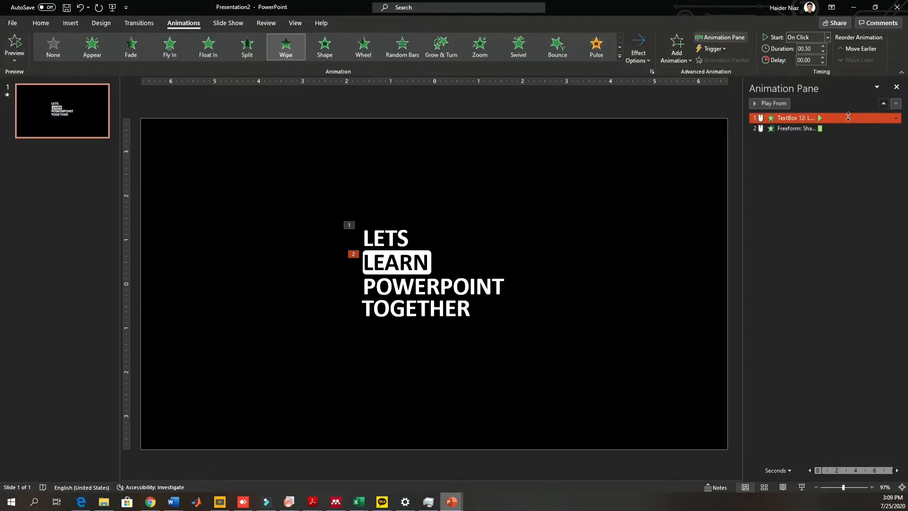
click(768, 103)
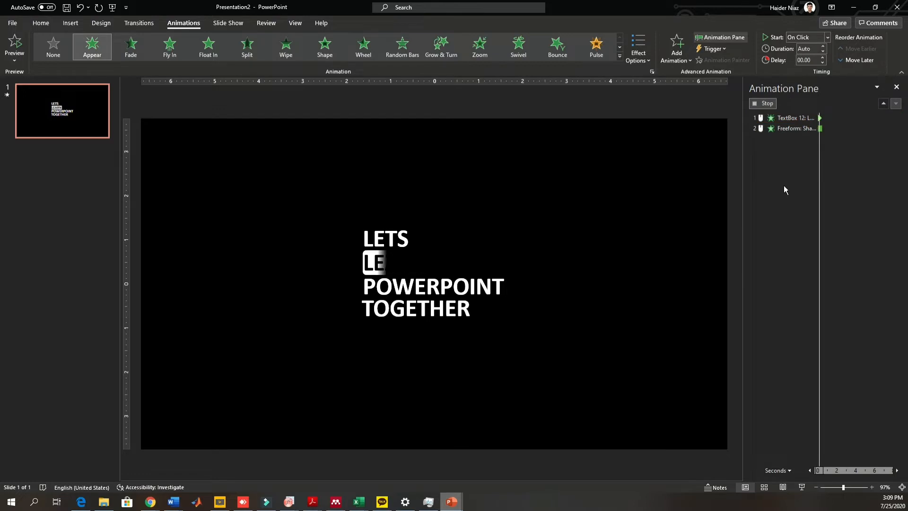
click(426, 286)
click(92, 46)
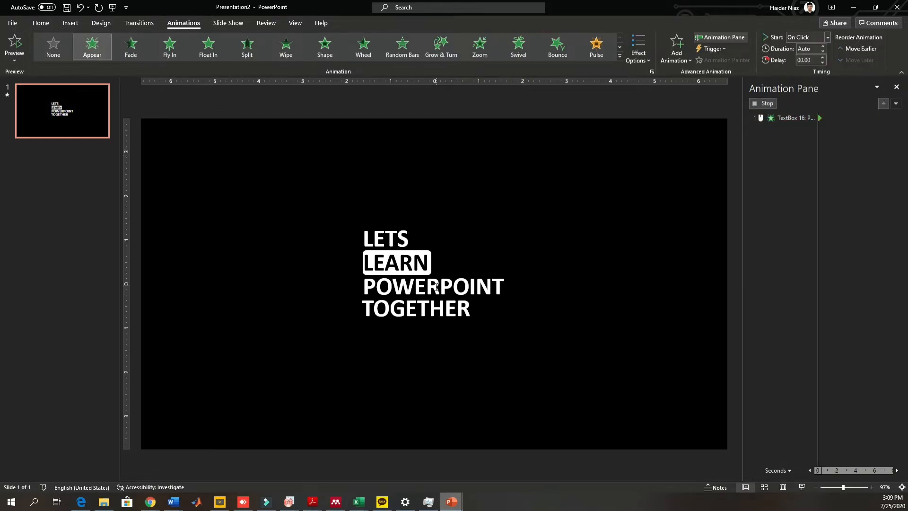
click(427, 311)
click(92, 46)
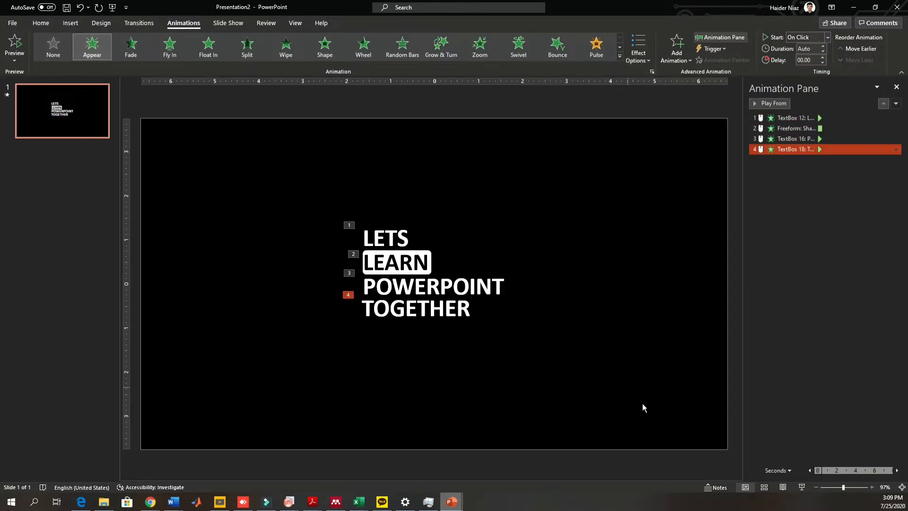
- Set the LEARN, POWERPOINT and TOGETHER animations to start automatically after the previous one
drag(642, 404, 204, 163)
click(780, 192)
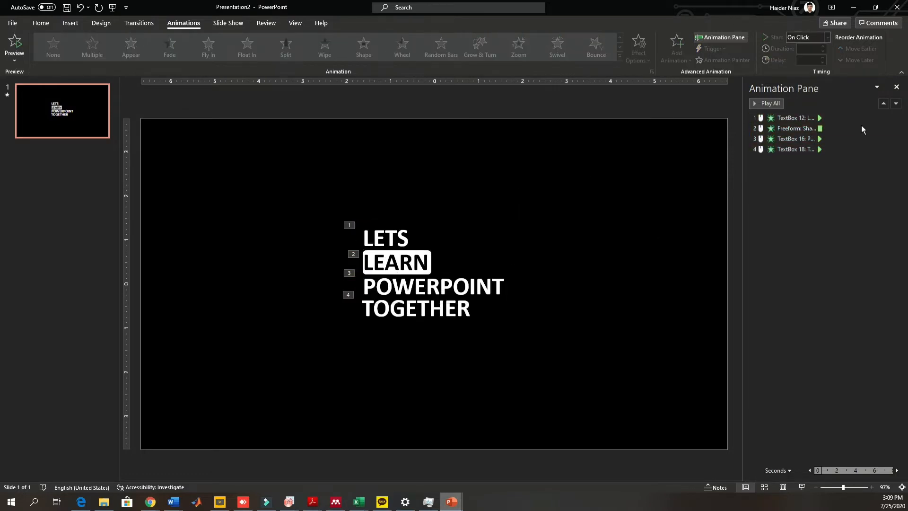
click(799, 128)
click(896, 128)
click(860, 150)
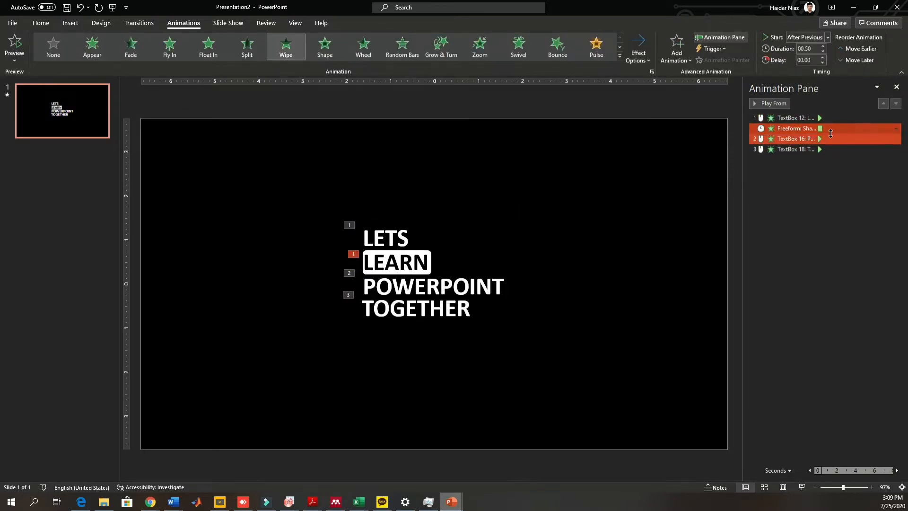
click(896, 139)
click(860, 171)
click(895, 149)
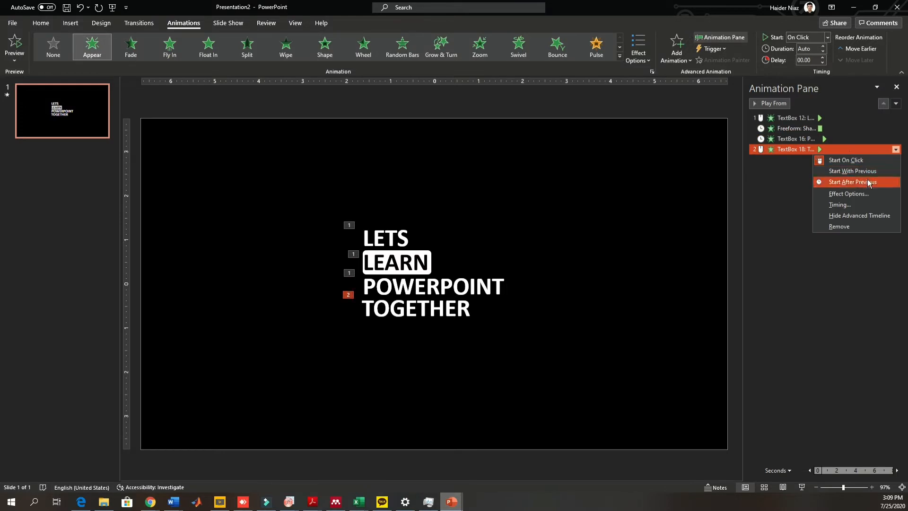
click(851, 182)
- Draw a vertical white line about 0.93" tall to the left of LETS and open its Format Shape settings
drag(643, 384, 234, 157)
click(110, 158)
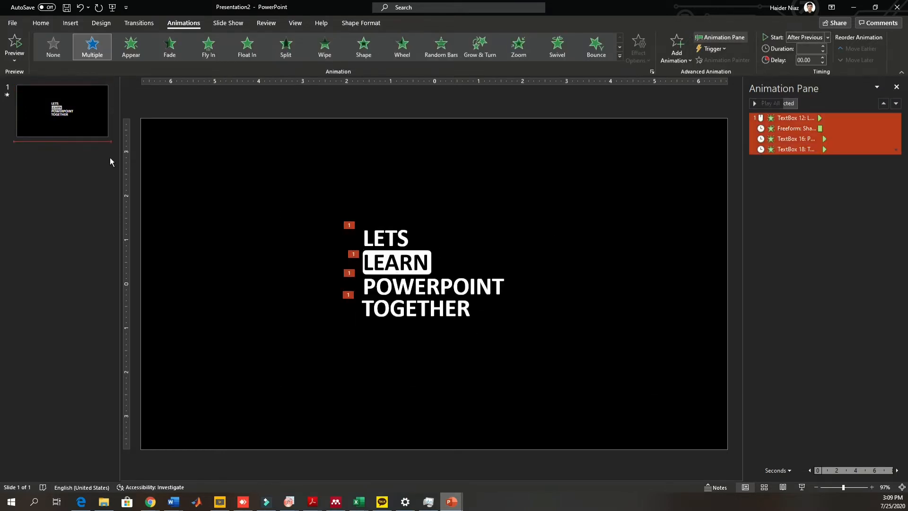
click(69, 22)
click(172, 48)
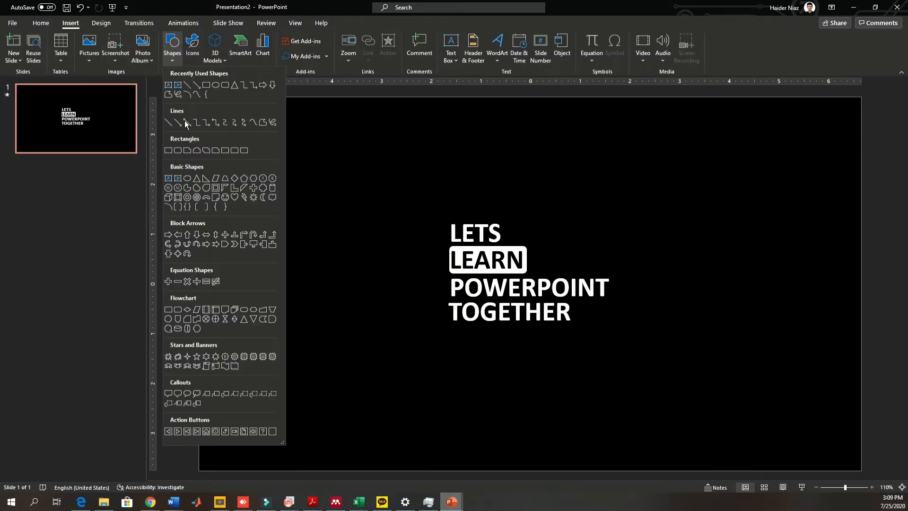
click(170, 152)
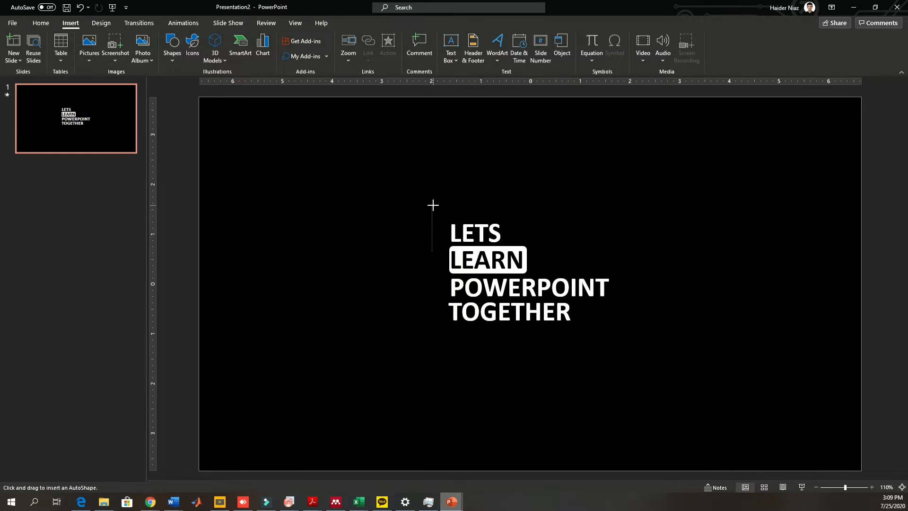
drag(433, 205, 433, 205)
click(345, 47)
click(336, 73)
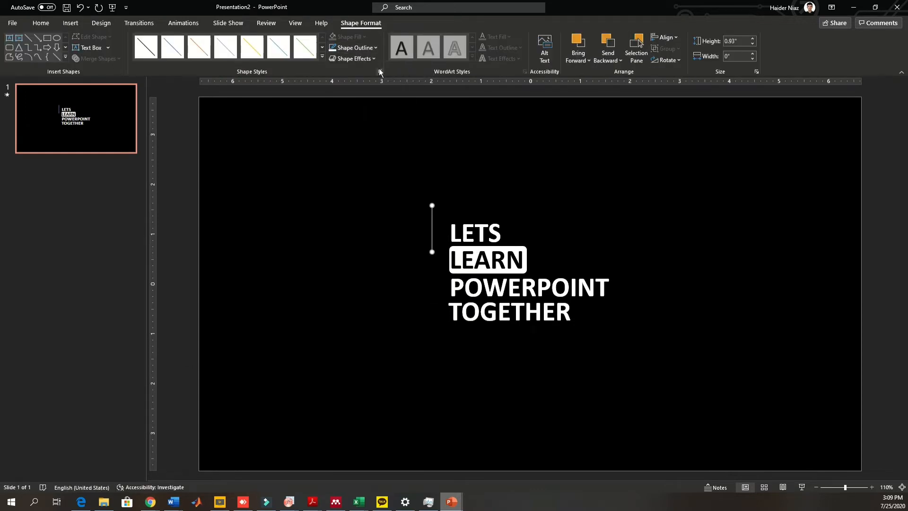
click(379, 72)
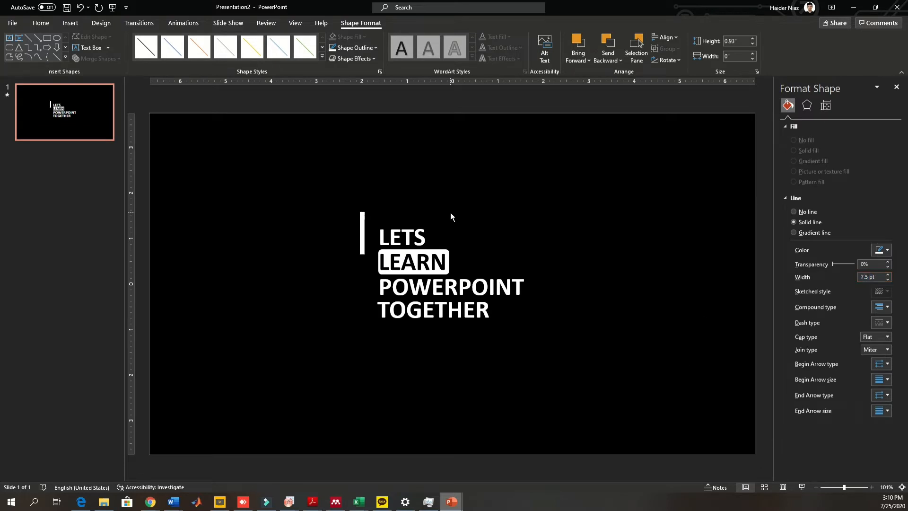
- Duplicate the vertical line and place the copy beside POWERPOINT and TOGETHER
click(452, 217)
click(363, 224)
key(ctrl+d)
scroll(355, 283, up, 5)
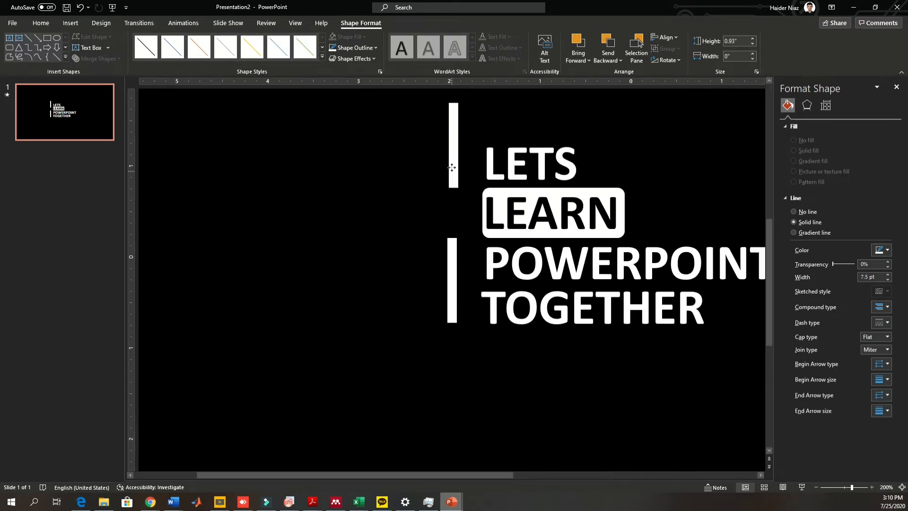
drag(451, 279, 452, 282)
scroll(525, 282, down, 5)
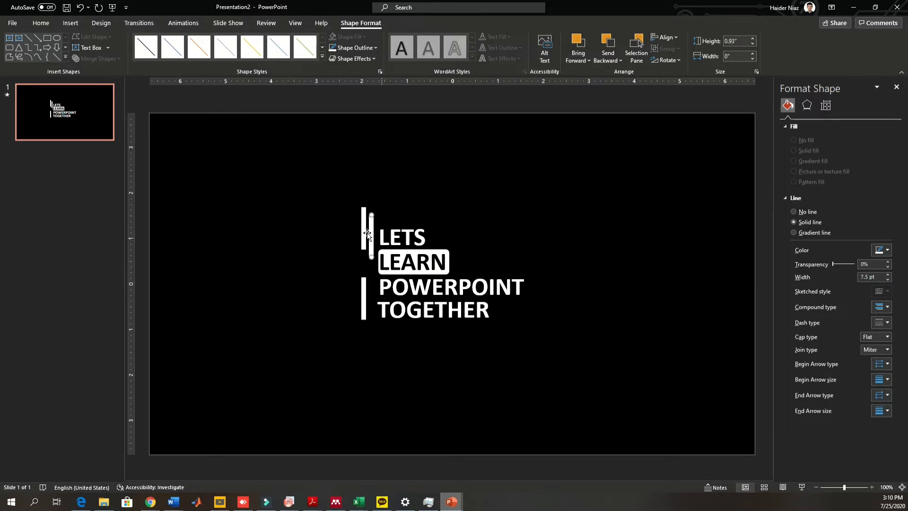
- Rotate a spare copy of the line 90° and align it with the top end of the upper vertical line
click(676, 64)
click(681, 73)
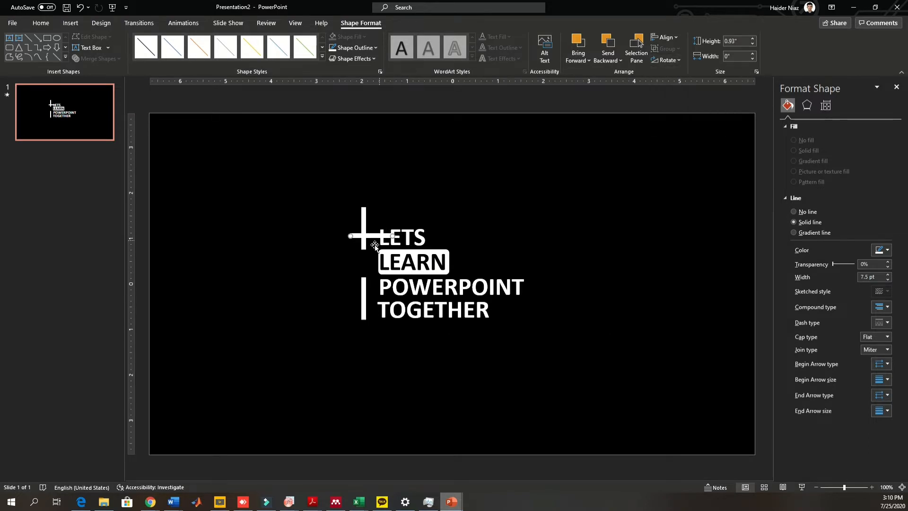
scroll(387, 208, up, 8)
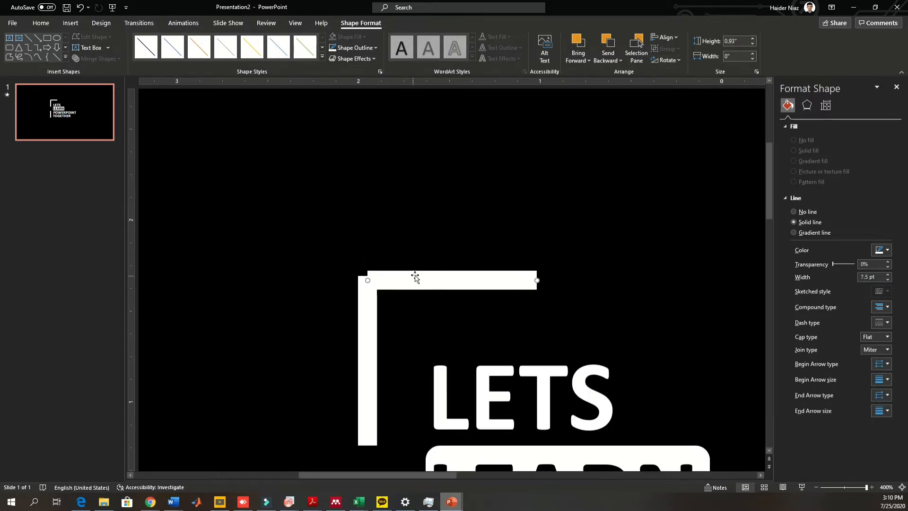
drag(415, 276, 406, 283)
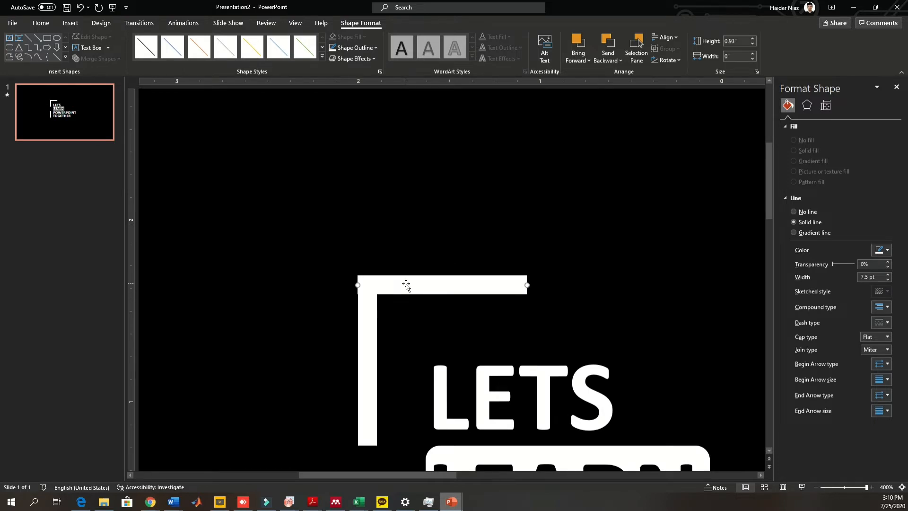
click(416, 243)
click(454, 284)
scroll(594, 274, down, 4)
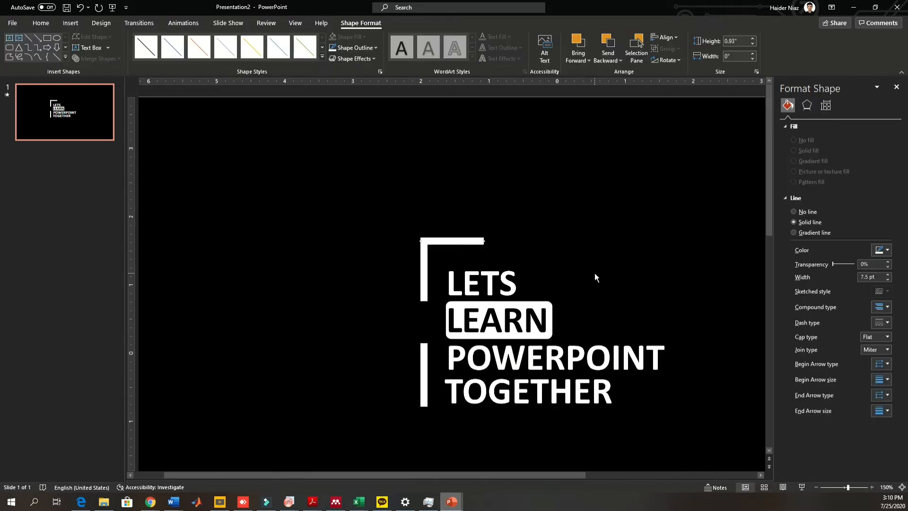
- Lengthen the horizontal line to about 3.87" across above the text, keeping its left end at the corner
drag(485, 242, 670, 240)
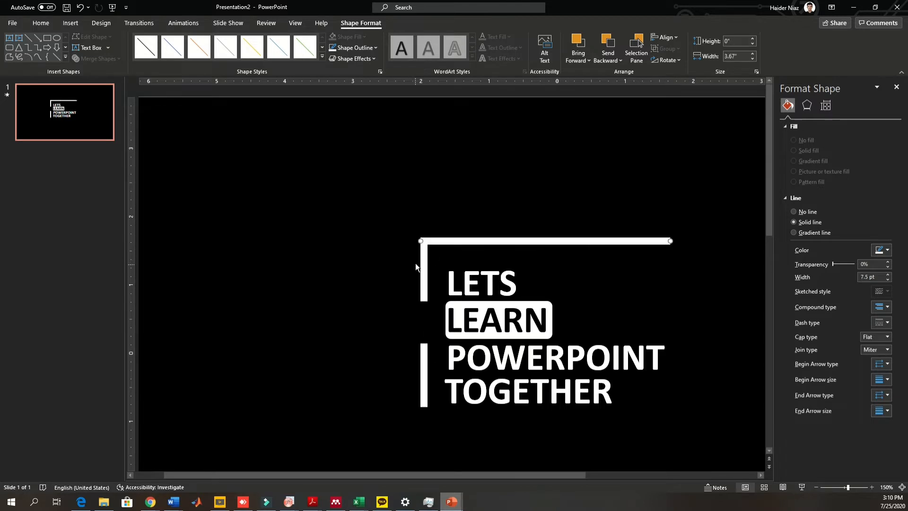
drag(456, 242, 424, 250)
click(423, 238)
ctrl+scroll(424, 249, up, 5)
click(497, 212)
click(475, 225)
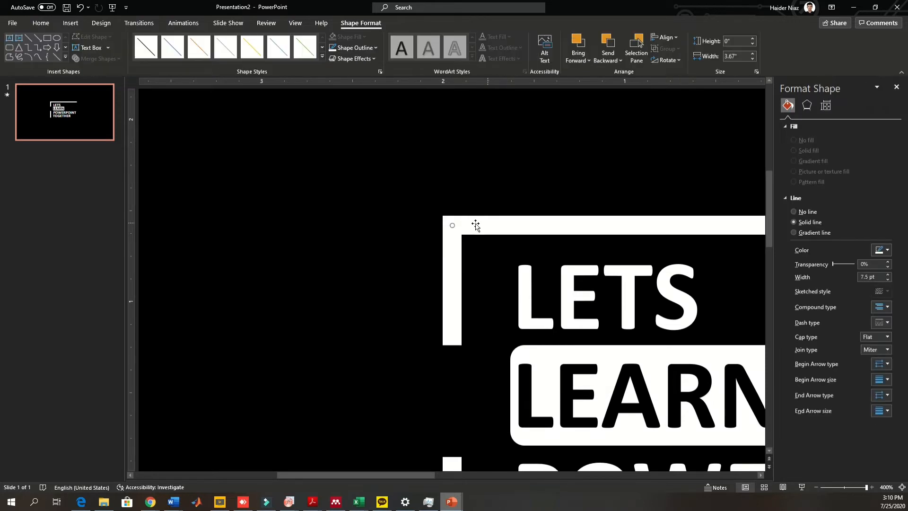
click(512, 188)
ctrl+scroll(601, 189, down, 5)
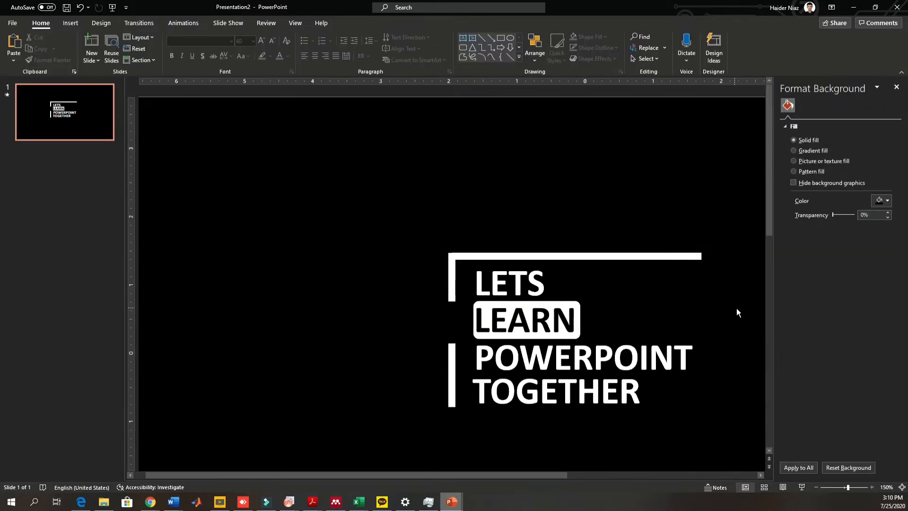
- Copy the vertical line to the right end of the top line and extend it down past TOGETHER
click(695, 256)
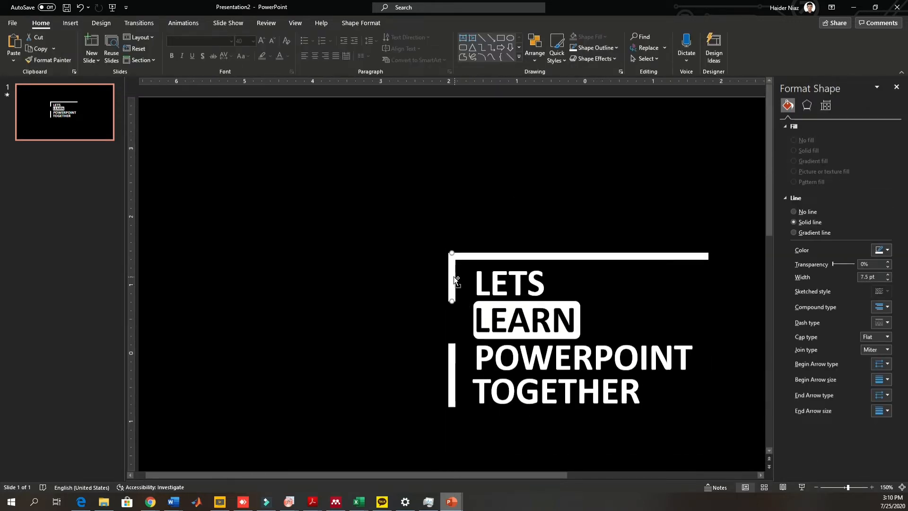
drag(462, 296, 698, 278)
ctrl+scroll(525, 284, up, 5)
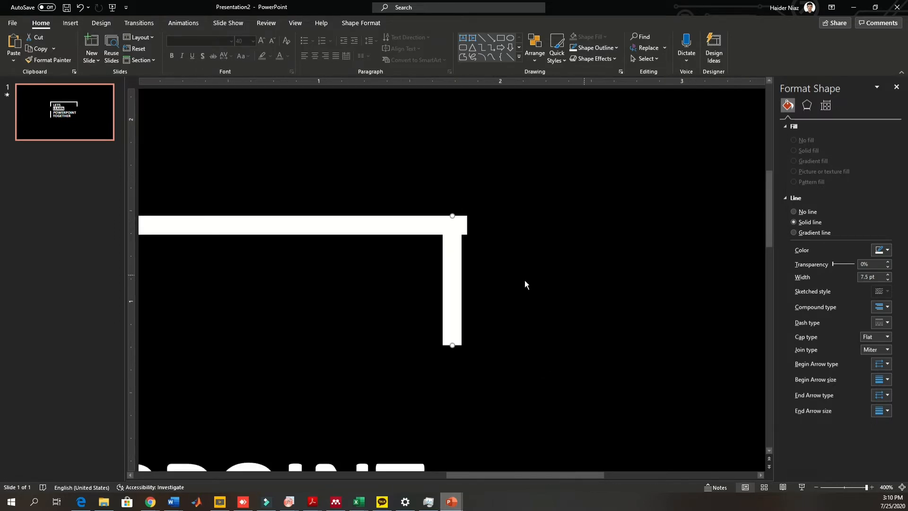
drag(454, 264, 476, 356)
click(483, 273)
ctrl+scroll(483, 274, down, 6)
click(482, 260)
click(537, 279)
click(479, 279)
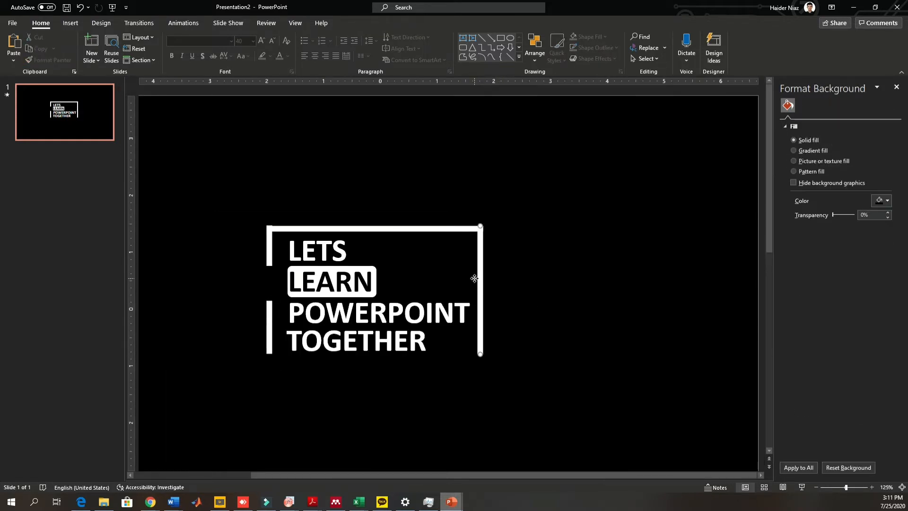
- Duplicate the top line and place the copy along the bottom, joining the right vertical line
key(ctrl+Right)
click(544, 274)
click(439, 227)
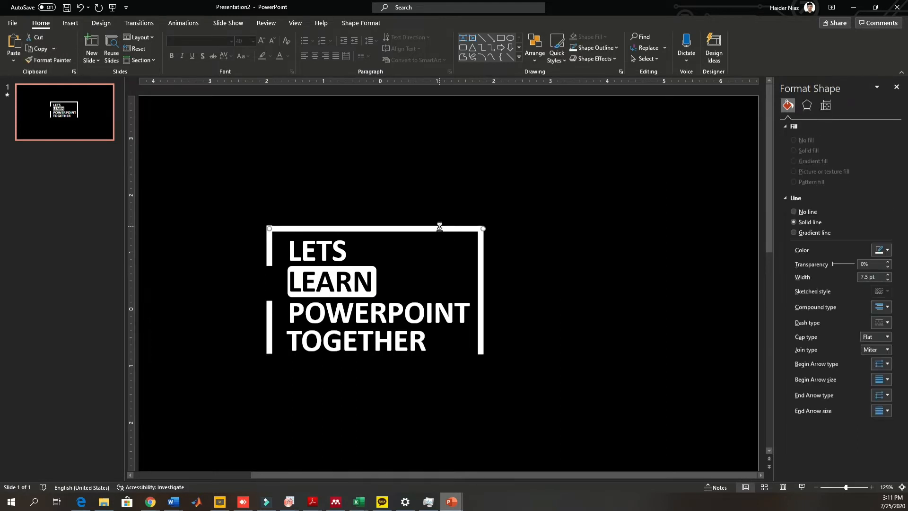
key(ctrl+d)
drag(469, 238, 481, 369)
ctrl+scroll(496, 371, up, 6)
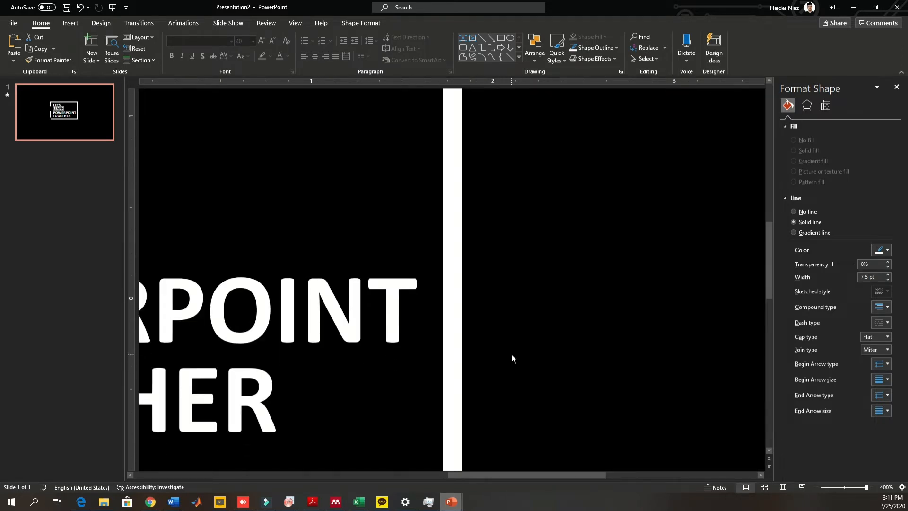
scroll(513, 362, down, 2)
drag(451, 413, 451, 412)
click(507, 404)
ctrl+scroll(508, 405, down, 5)
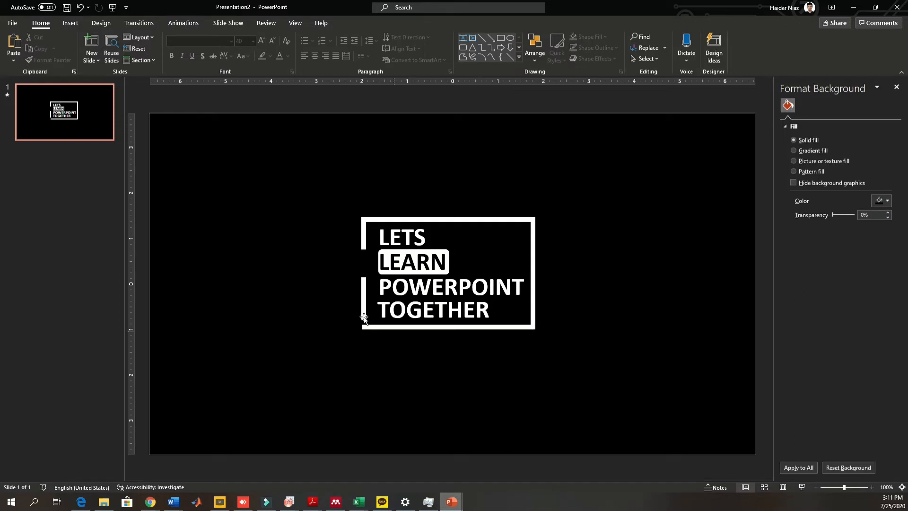
- Extend the lower left vertical line down to meet the bottom line, closing the frame
click(364, 326)
ctrl+scroll(364, 327, up, 4)
drag(452, 344, 452, 371)
click(461, 394)
ctrl+scroll(450, 314, down, 4)
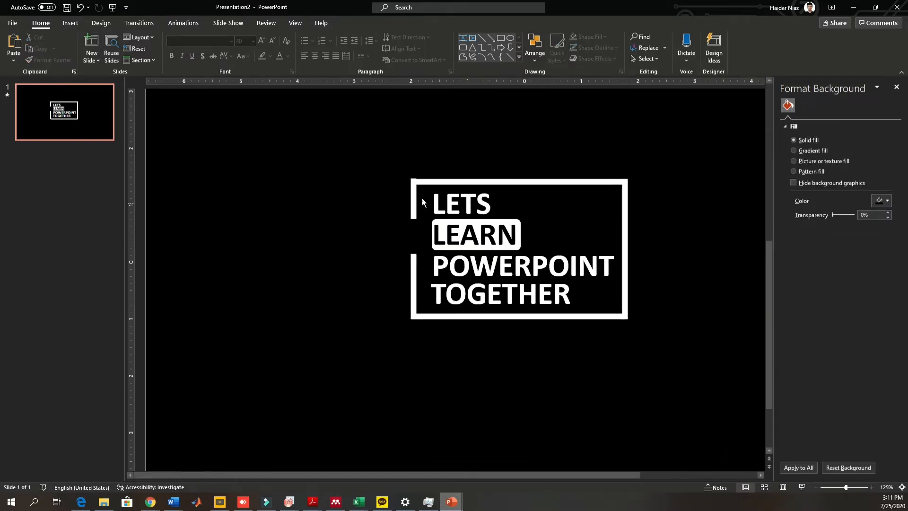
- Inspect the frame's corner joints around the top-left of the text closely
click(425, 182)
click(484, 159)
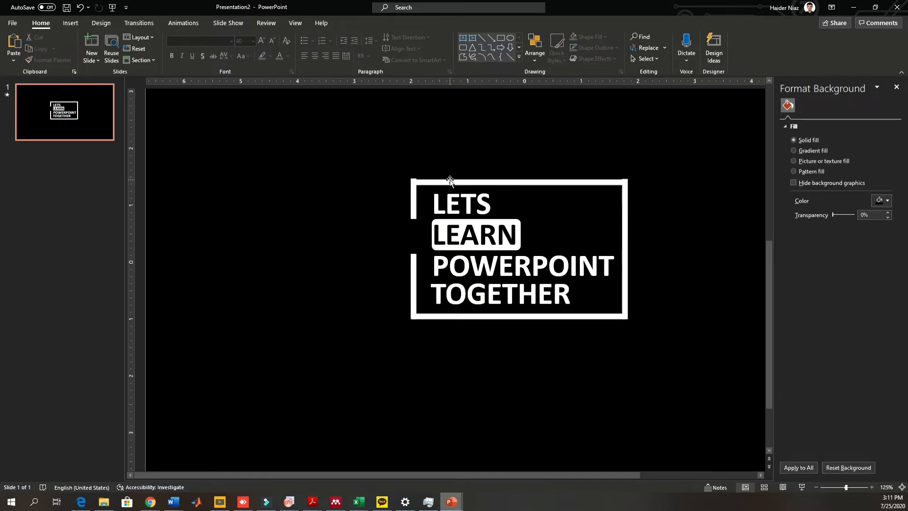
click(486, 179)
click(492, 162)
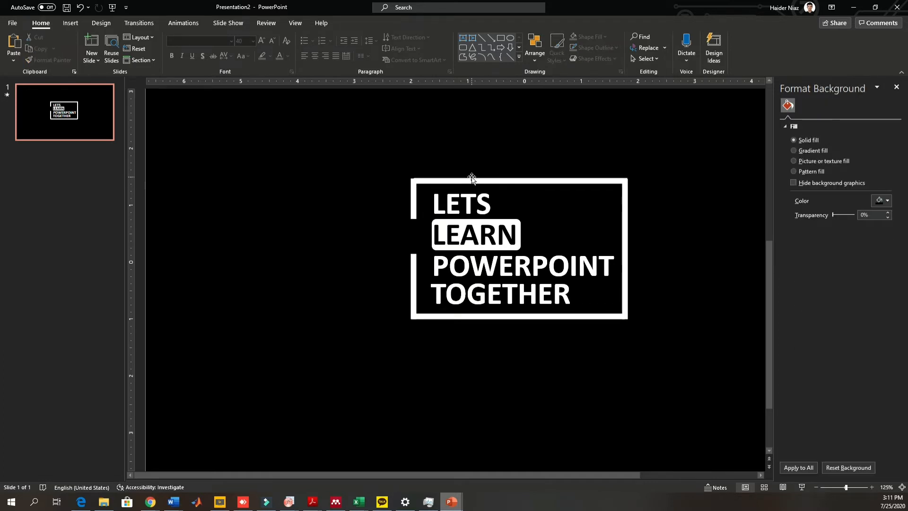
click(502, 180)
click(504, 168)
click(500, 180)
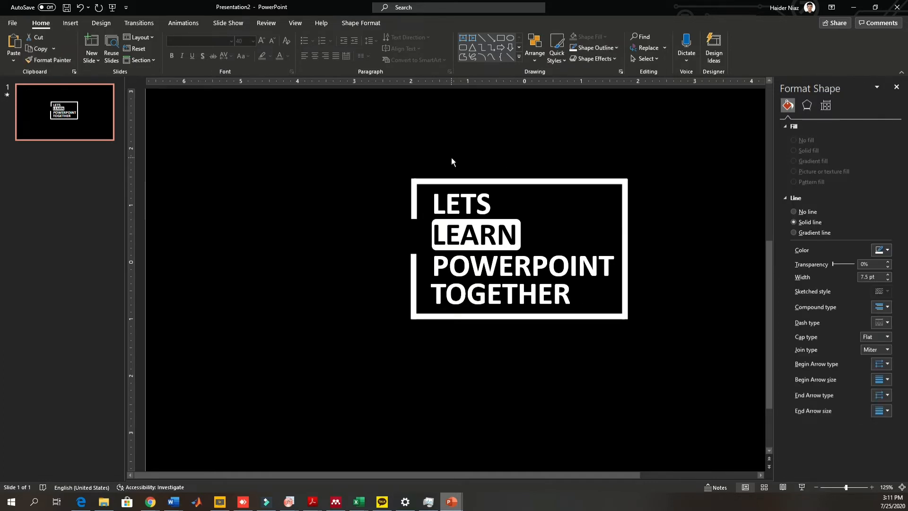
click(452, 159)
click(411, 188)
scroll(430, 182, up, 2)
click(512, 186)
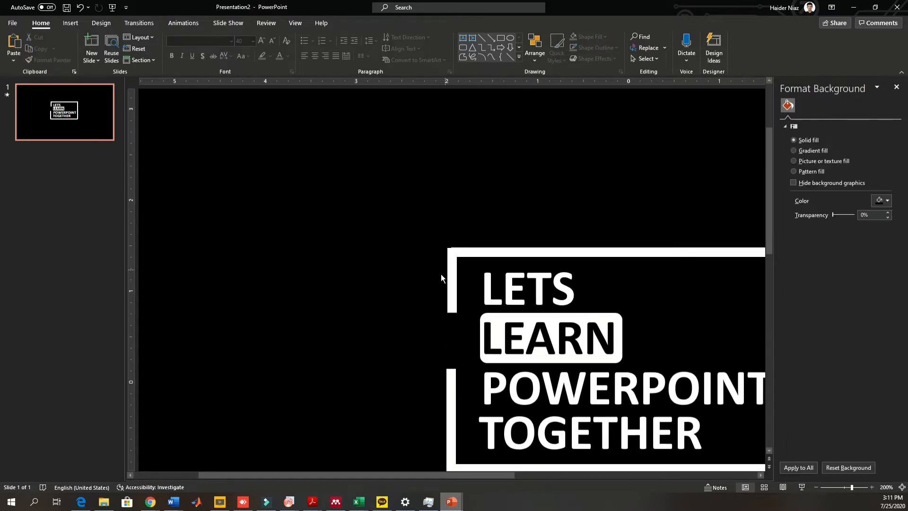
click(450, 274)
click(472, 235)
scroll(480, 294, down, 1)
scroll(569, 345, down, 3)
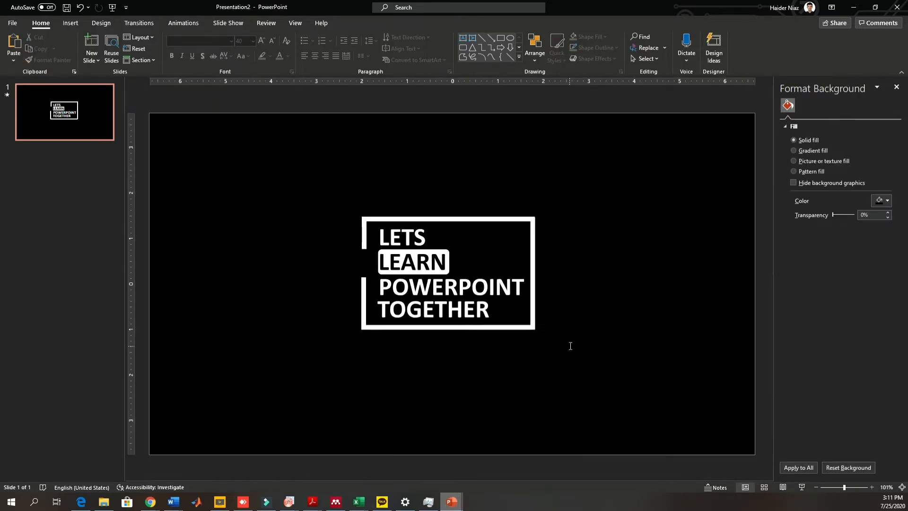
- Select the whole title design, including the frame lines and text, and copy it
drag(606, 387, 348, 199)
click(603, 370)
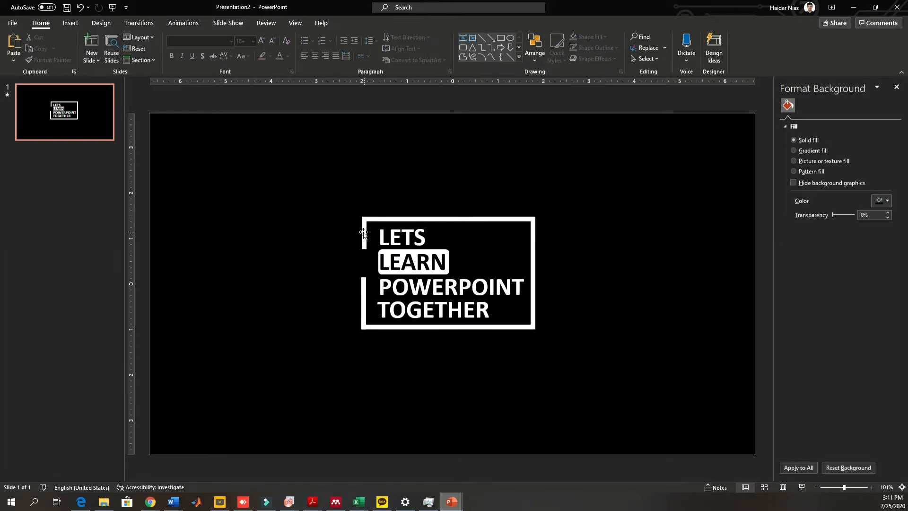
click(405, 219)
click(597, 244)
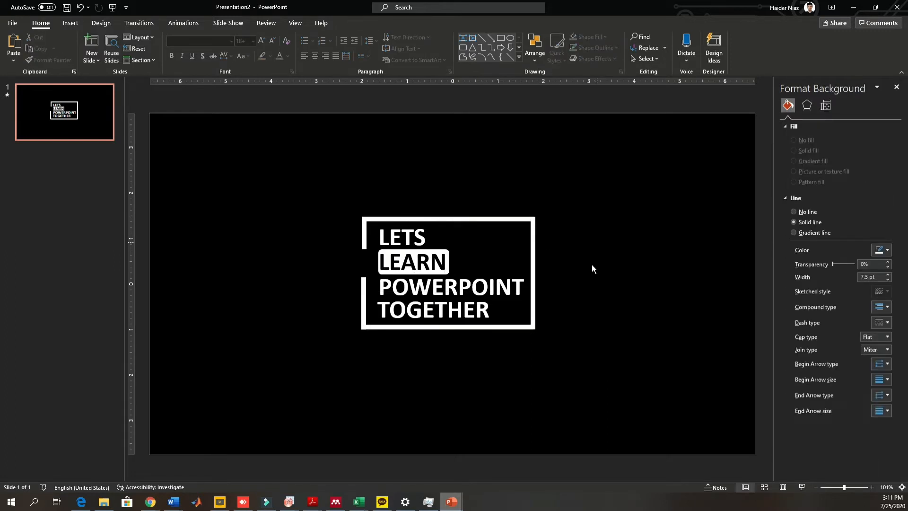
drag(612, 406, 222, 137)
click(87, 151)
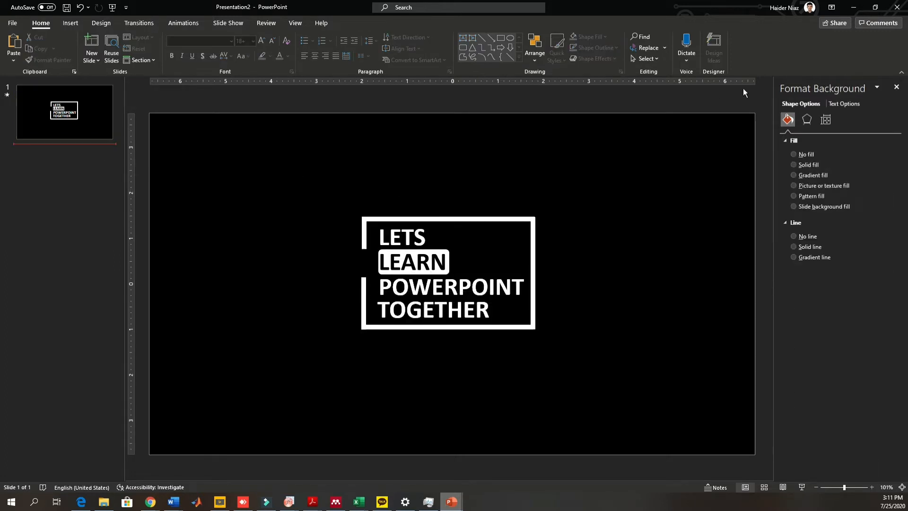
- Add a second slide, delete its placeholders and paste the title design onto it
click(896, 86)
key(Return)
key(ctrl+a)
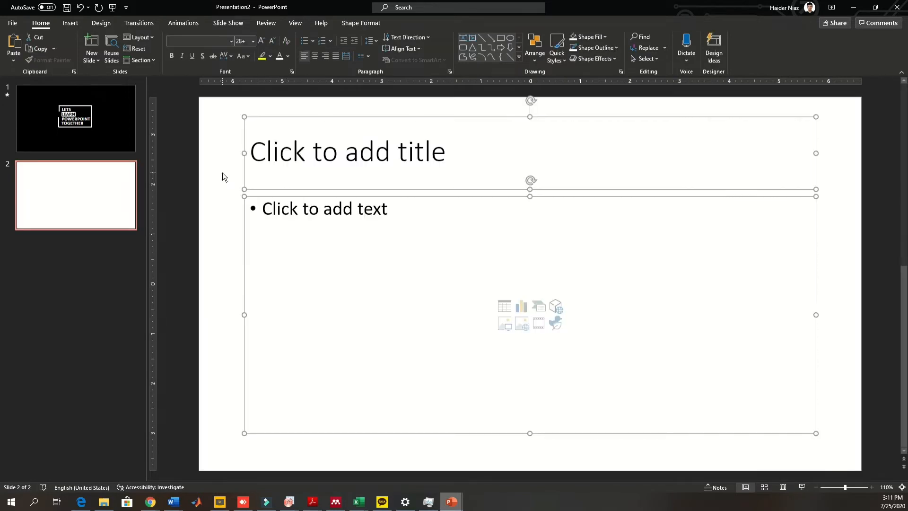
key(Delete)
key(ctrl+v)
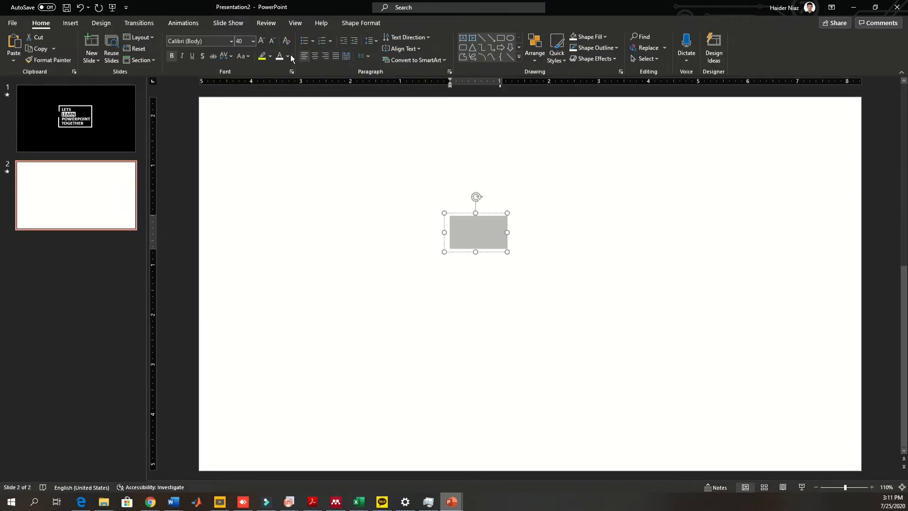
click(287, 55)
click(294, 82)
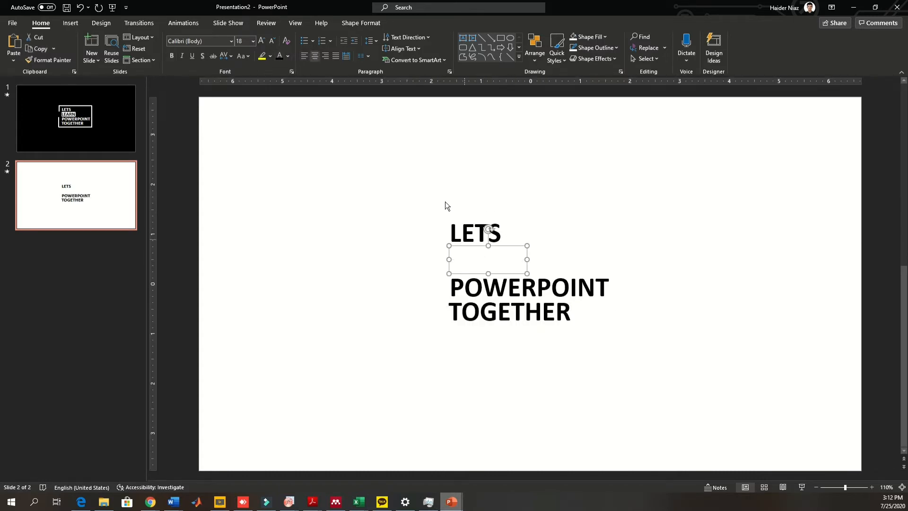
- Fill the LEARN highlight box black on the new white slide
click(361, 23)
click(350, 38)
click(340, 83)
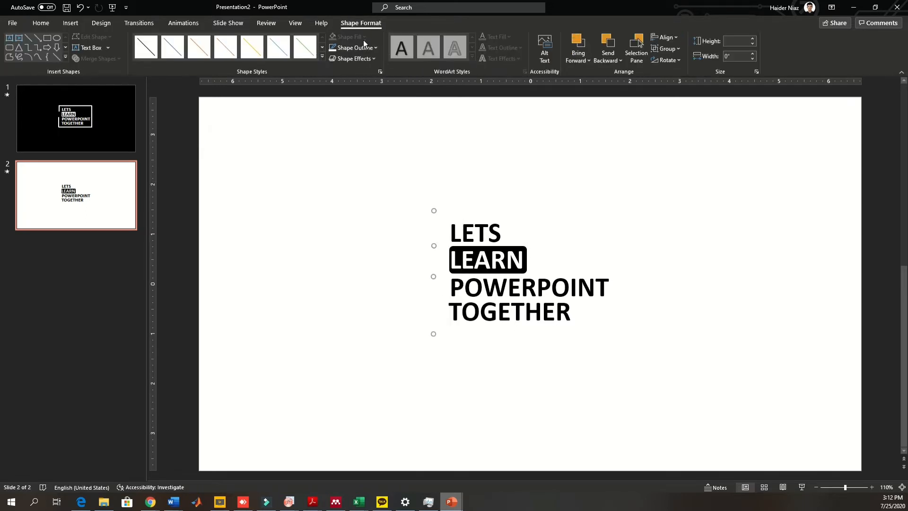
- Set the outline of the frame lines to black so the frame shows on the white slide
click(354, 47)
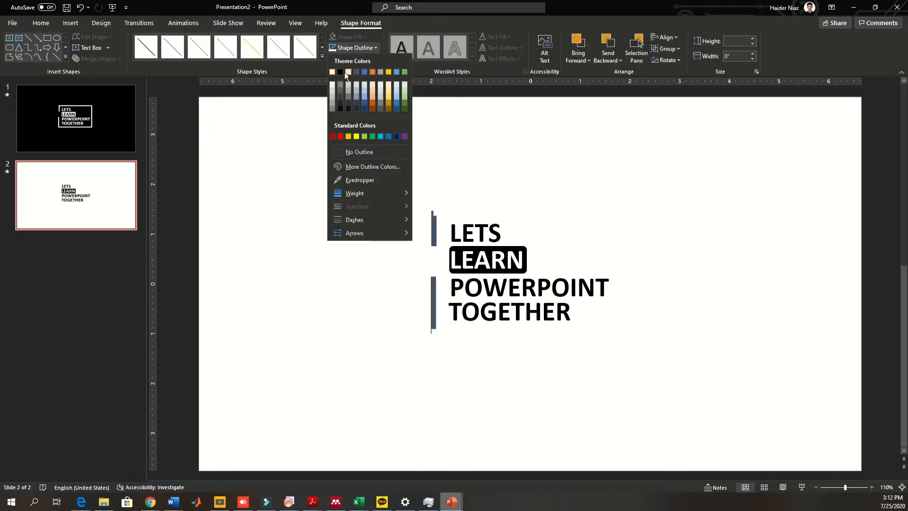
click(340, 72)
drag(359, 146, 682, 234)
click(332, 47)
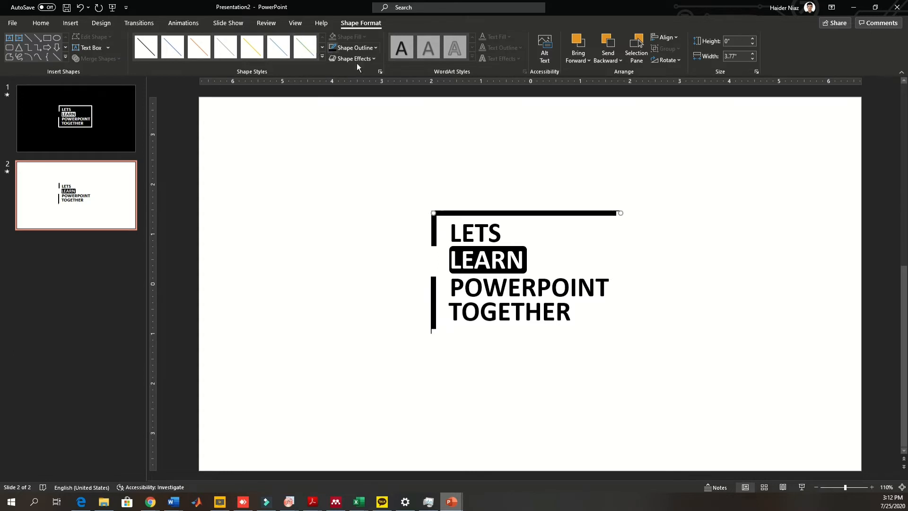
click(619, 244)
click(333, 48)
click(549, 331)
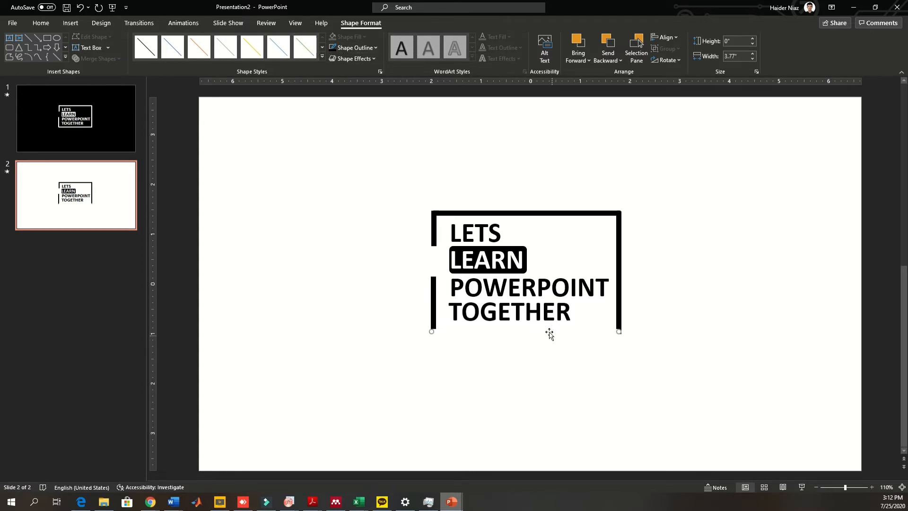
click(333, 48)
- Compare the black and white versions of the title design across both slides
drag(704, 381, 304, 133)
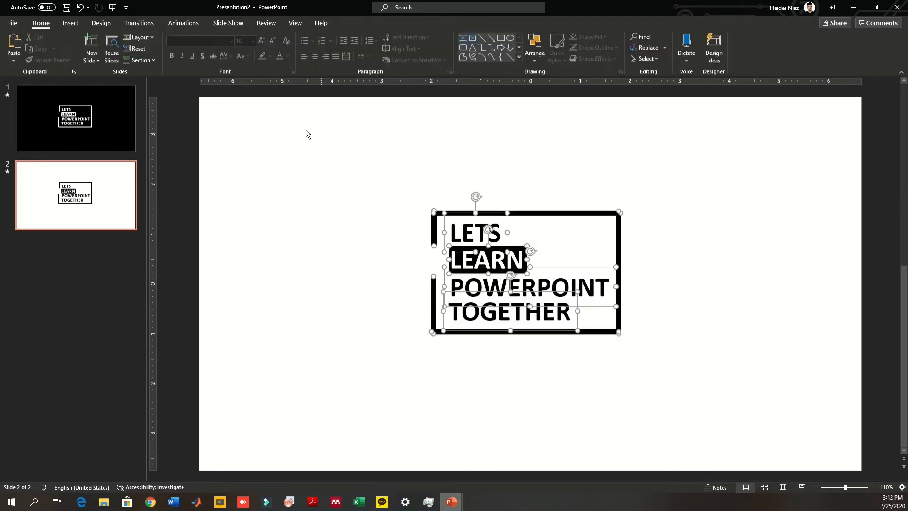
click(705, 225)
click(116, 117)
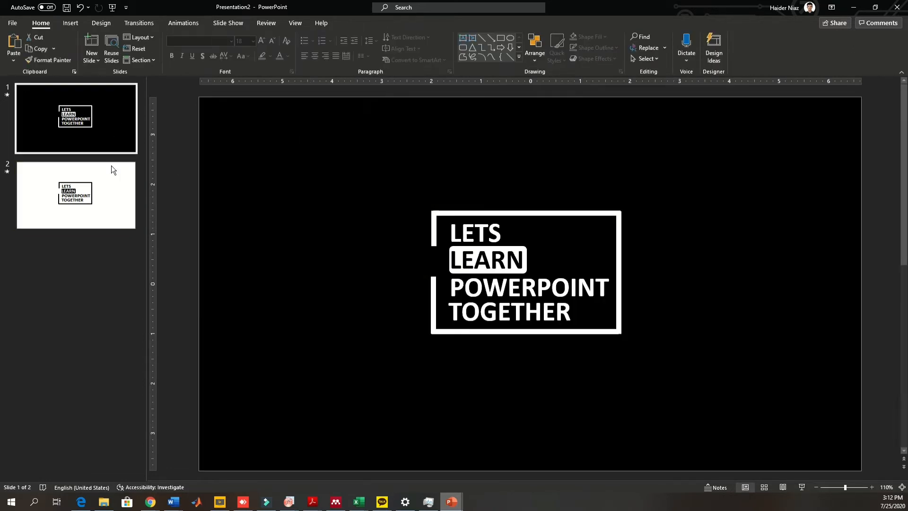
click(118, 188)
click(125, 109)
click(121, 168)
click(133, 138)
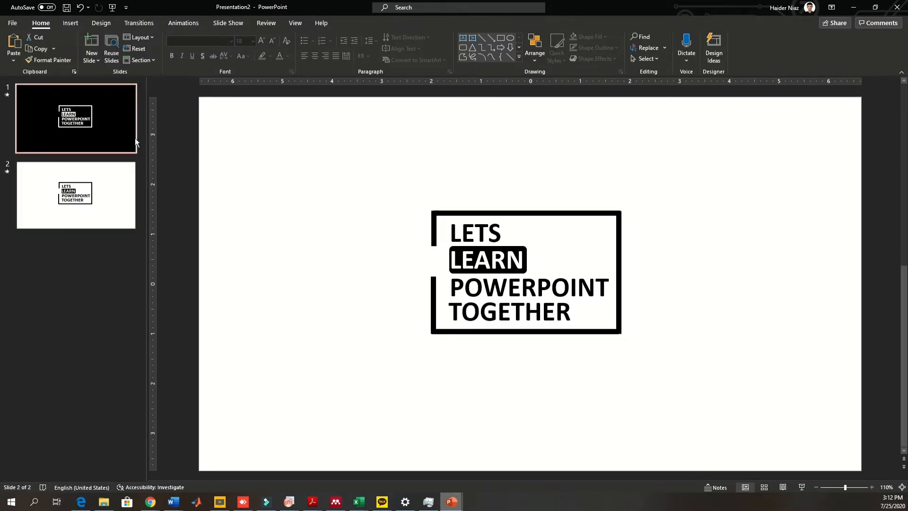
- On slide 1, add a Wipe entrance to the left frame line, set it to start With Previous after the first animation, and preview
click(183, 22)
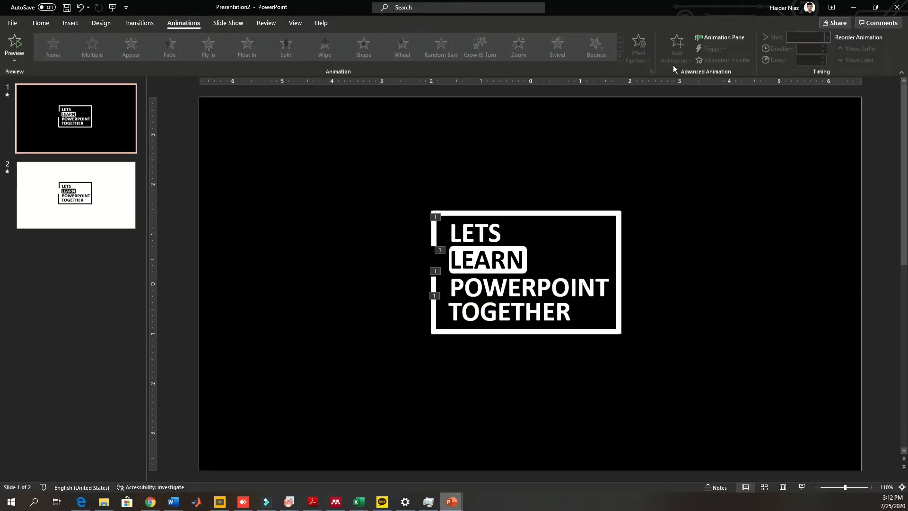
click(714, 41)
click(355, 236)
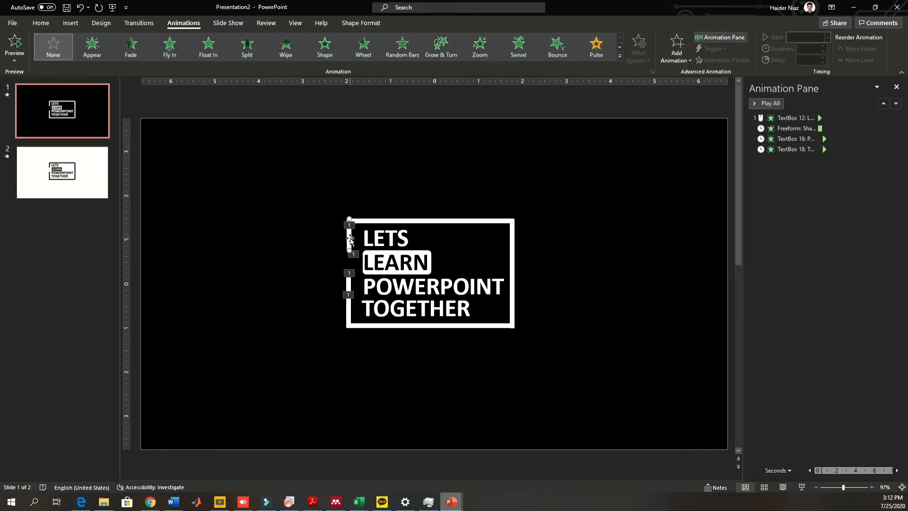
click(286, 47)
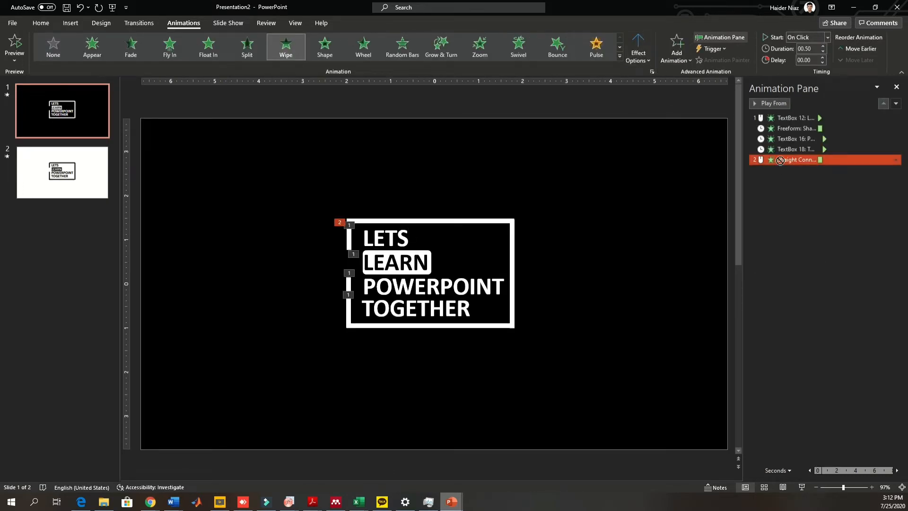
drag(799, 160, 834, 129)
right_click(836, 130)
click(850, 150)
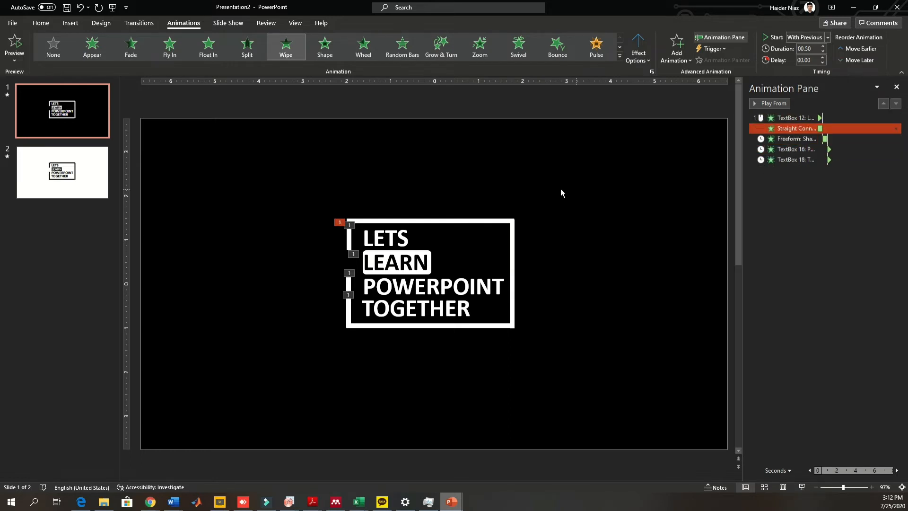
click(781, 119)
click(761, 106)
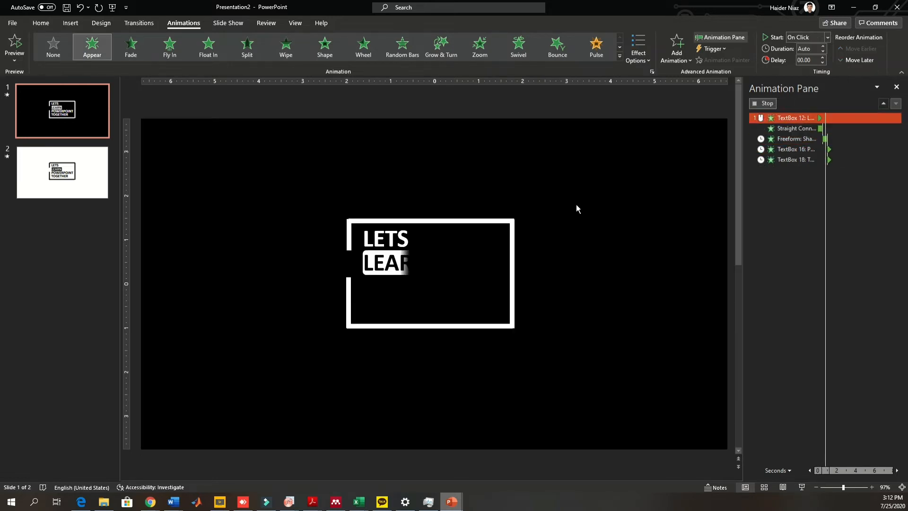
- Add a Wipe entrance to the top frame line and change its effect direction
click(424, 222)
click(289, 51)
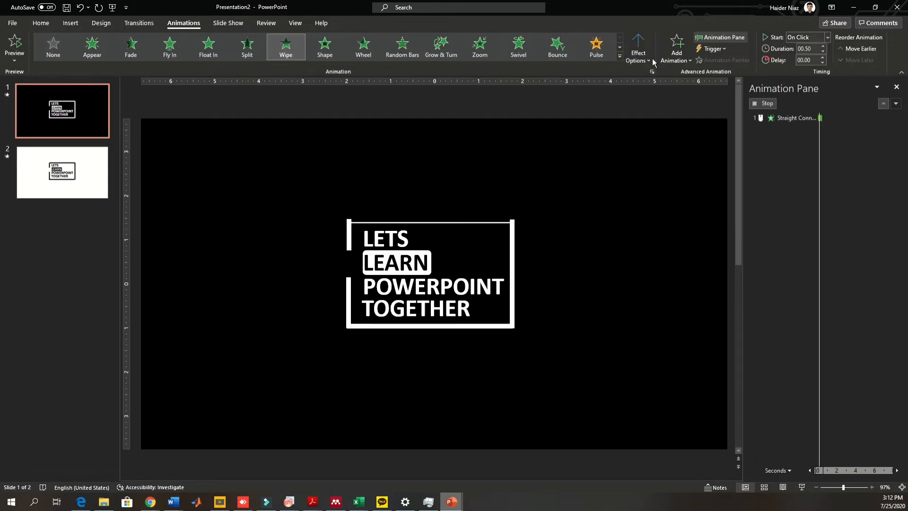
click(638, 52)
click(657, 115)
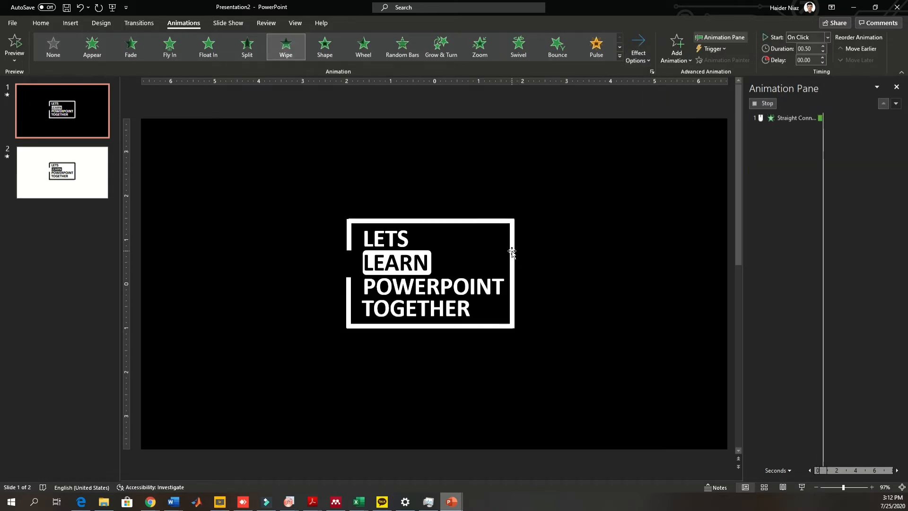